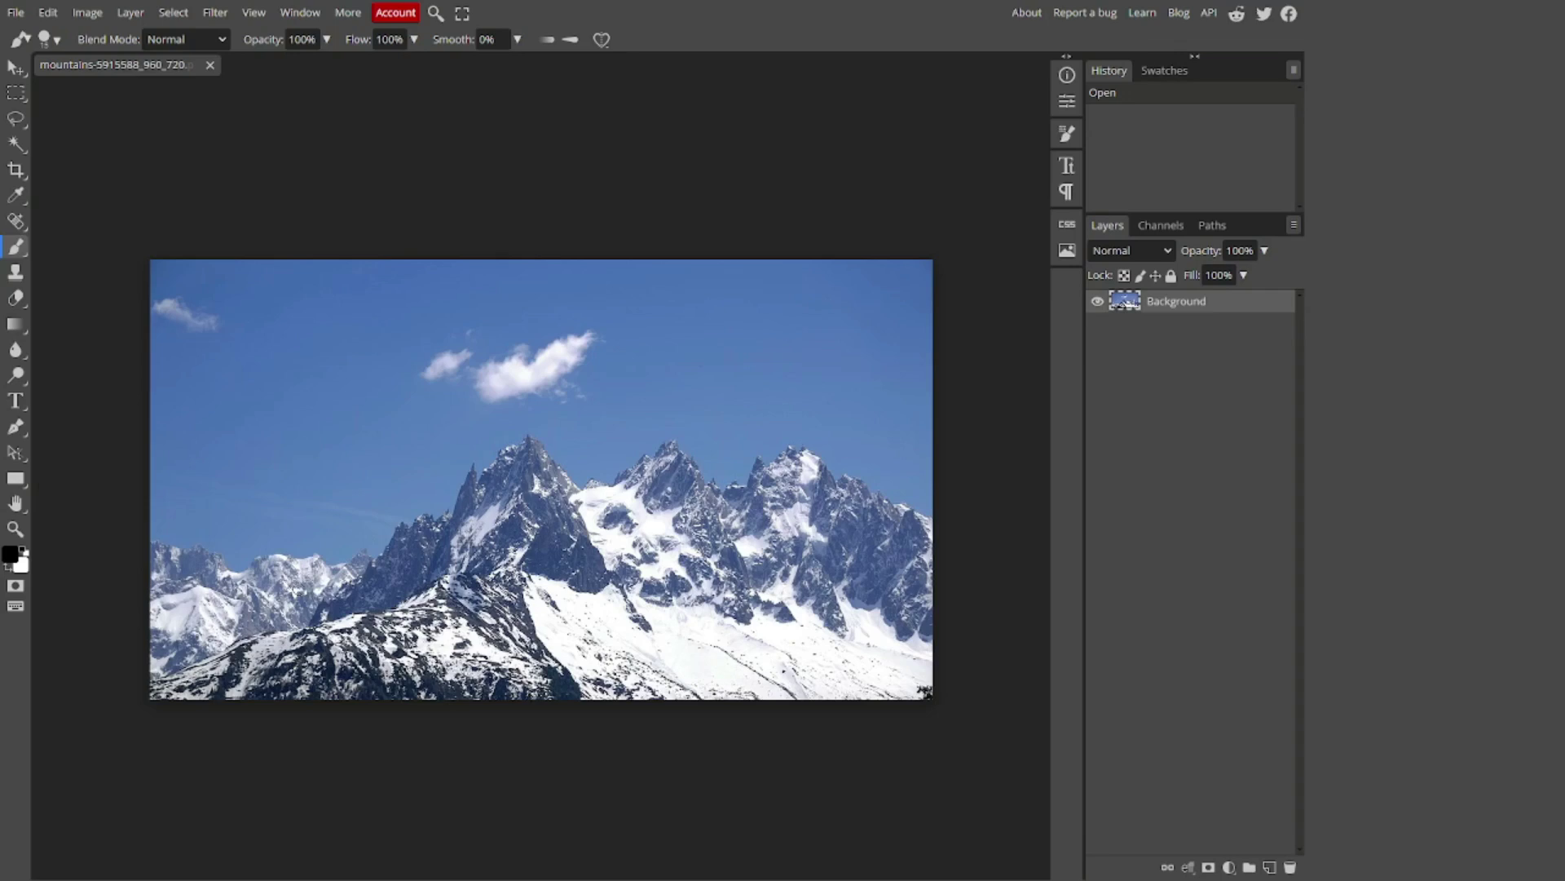
Switch to the Type tool with T on the mountain photo.
{"action": "key", "text": "t"}
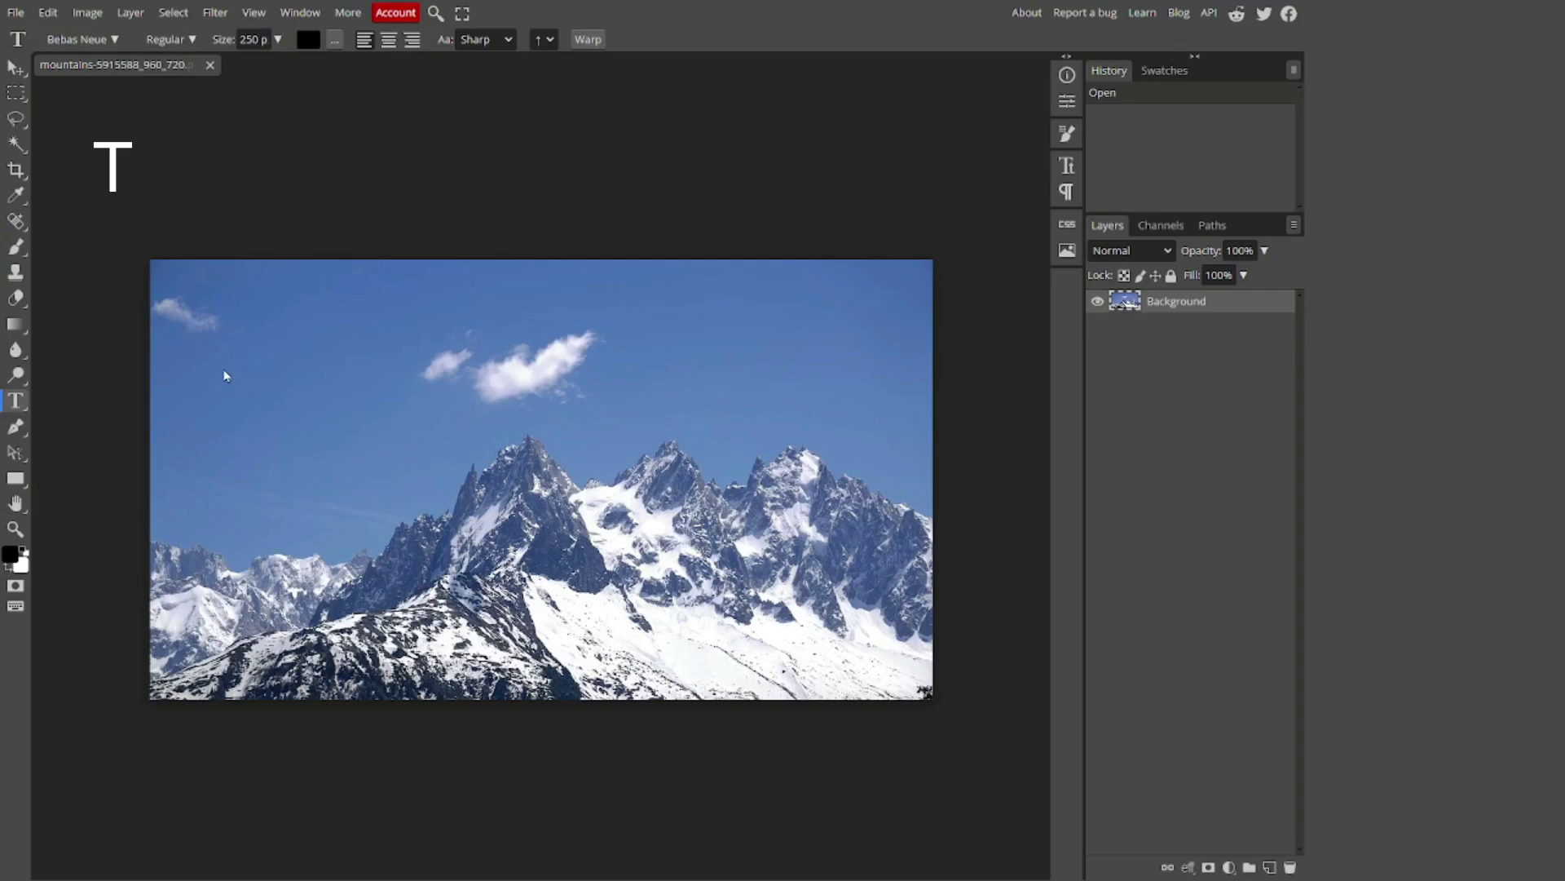
Type MOUNTAINS in a text box drawn across the photo.
{"action": "left_click_drag", "start_coordinate": [171, 371], "coordinate": [933, 532]}
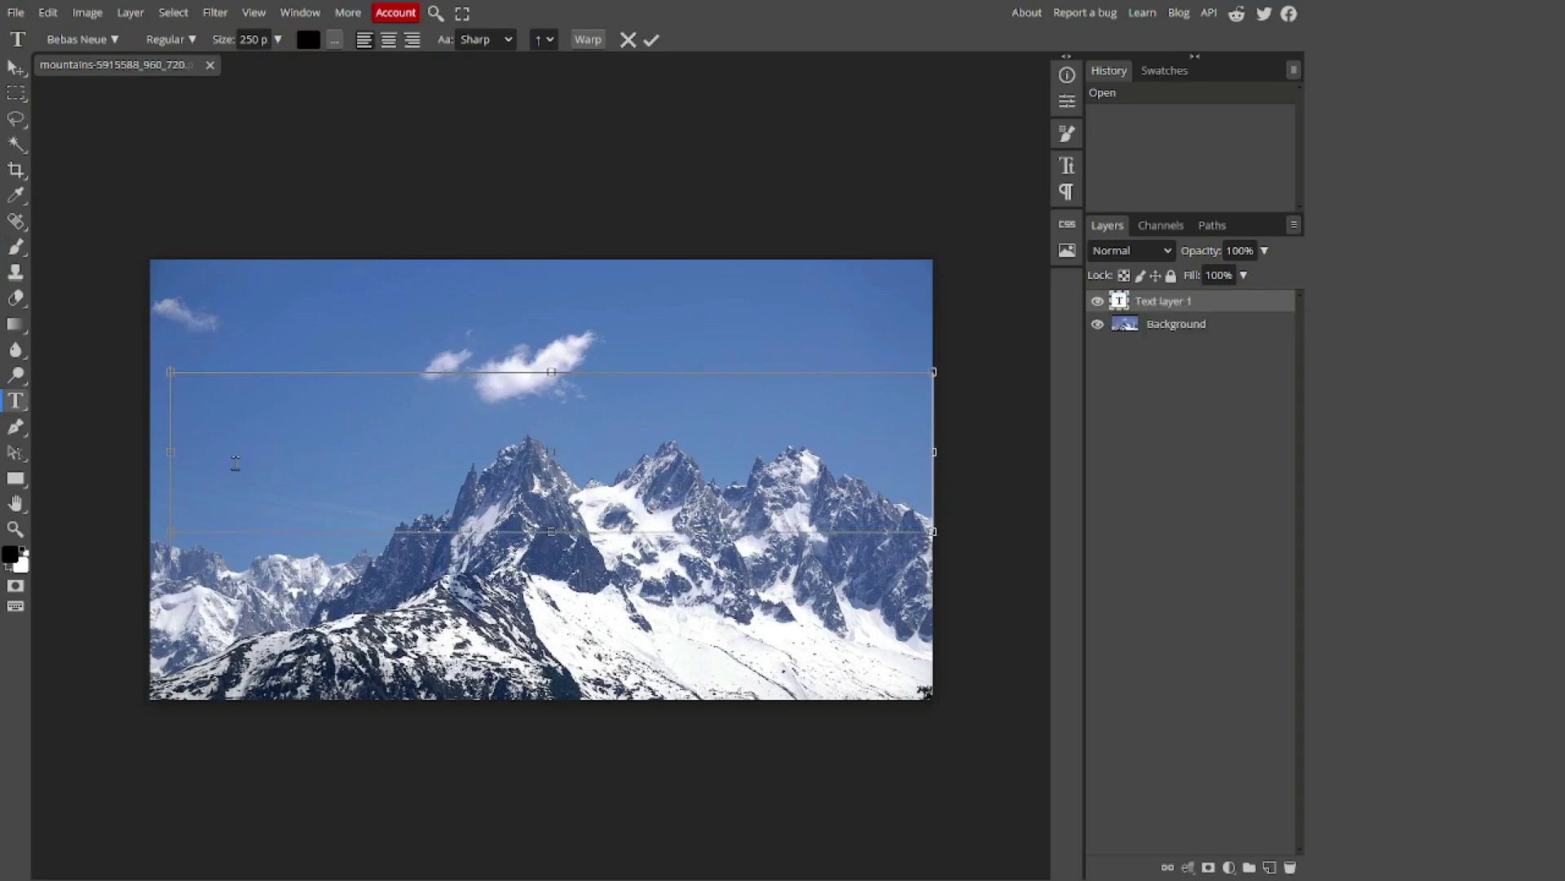
{"action": "type", "text": "MOUN"}
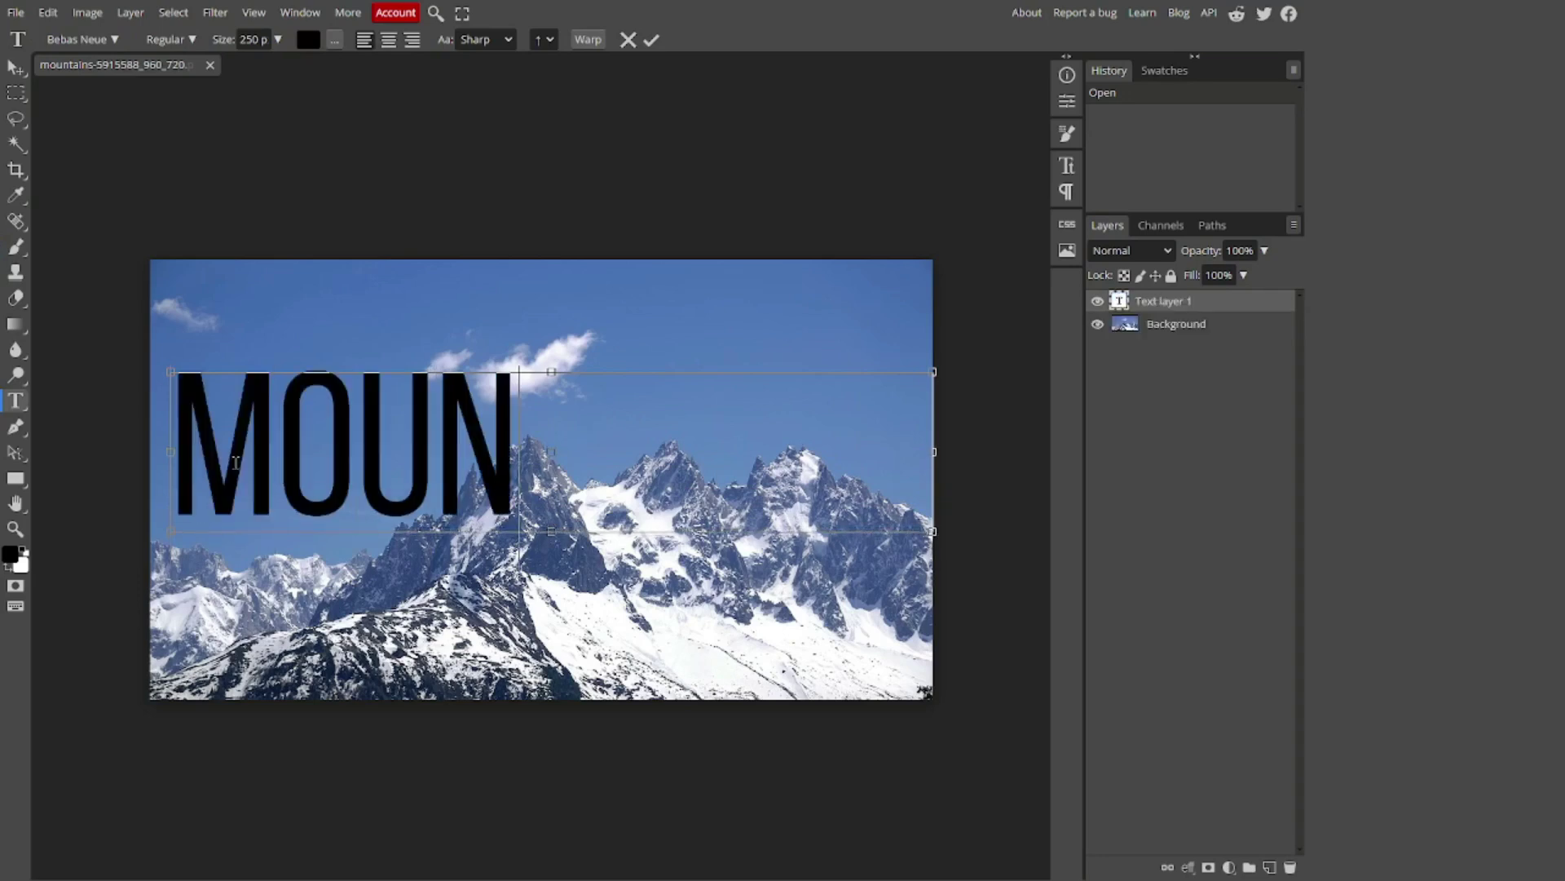
{"action": "type", "text": "TAI"}
{"action": "key", "text": "BackSpace"}
{"action": "type", "text": "AINS"}
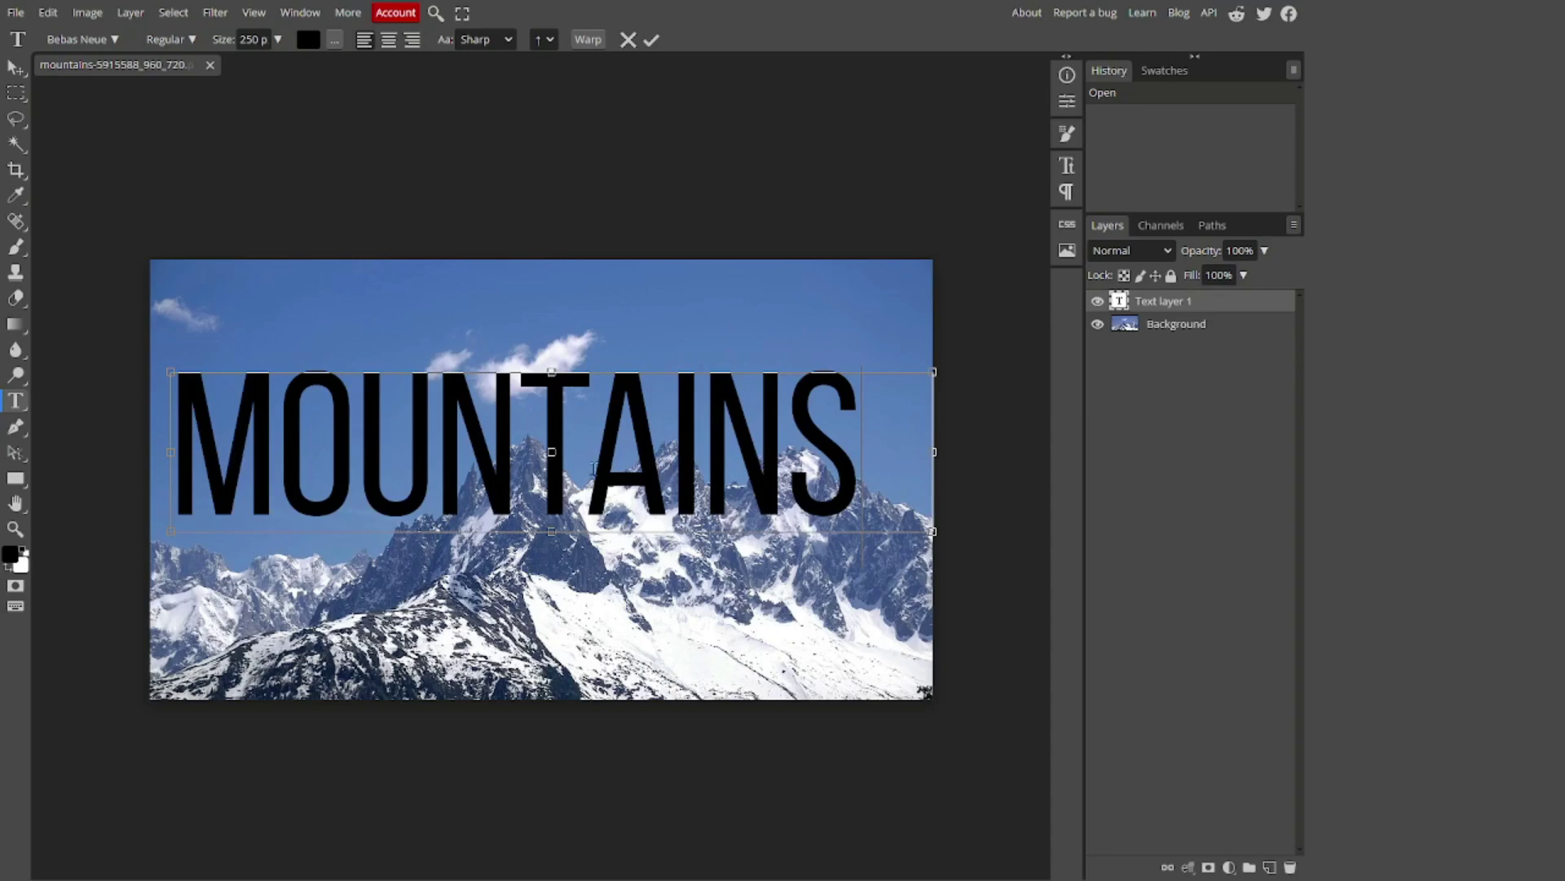
Colour the MOUNTAINS text white (ffffff) and commit it.
{"action": "key", "text": "ctrl+a"}
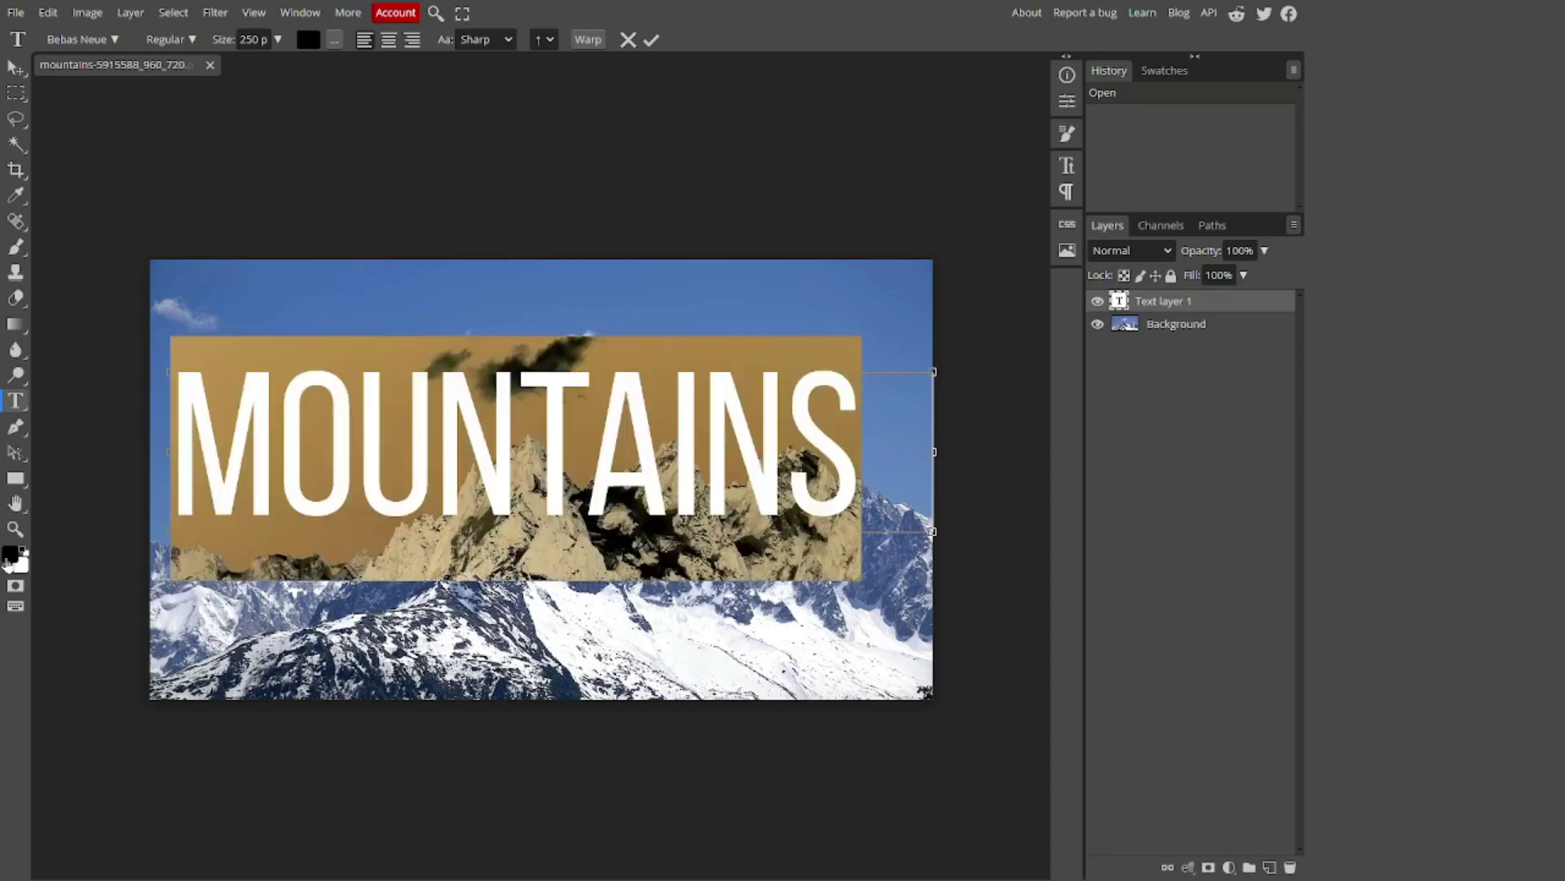
{"action": "left_click", "coordinate": [10, 555]}
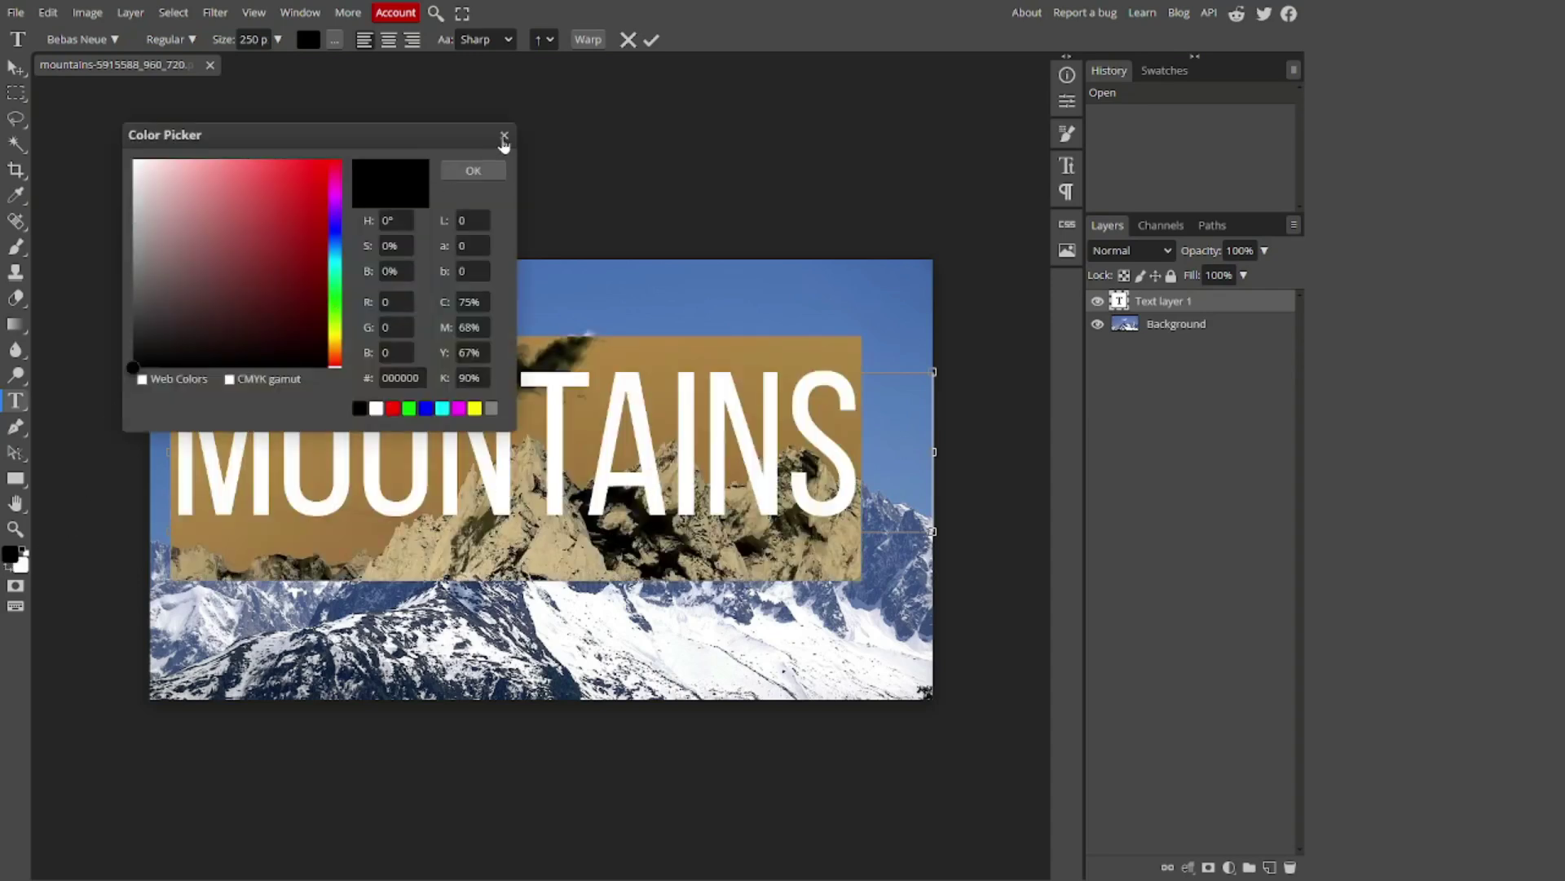
{"action": "left_click", "coordinate": [503, 136]}
{"action": "key", "text": "x"}
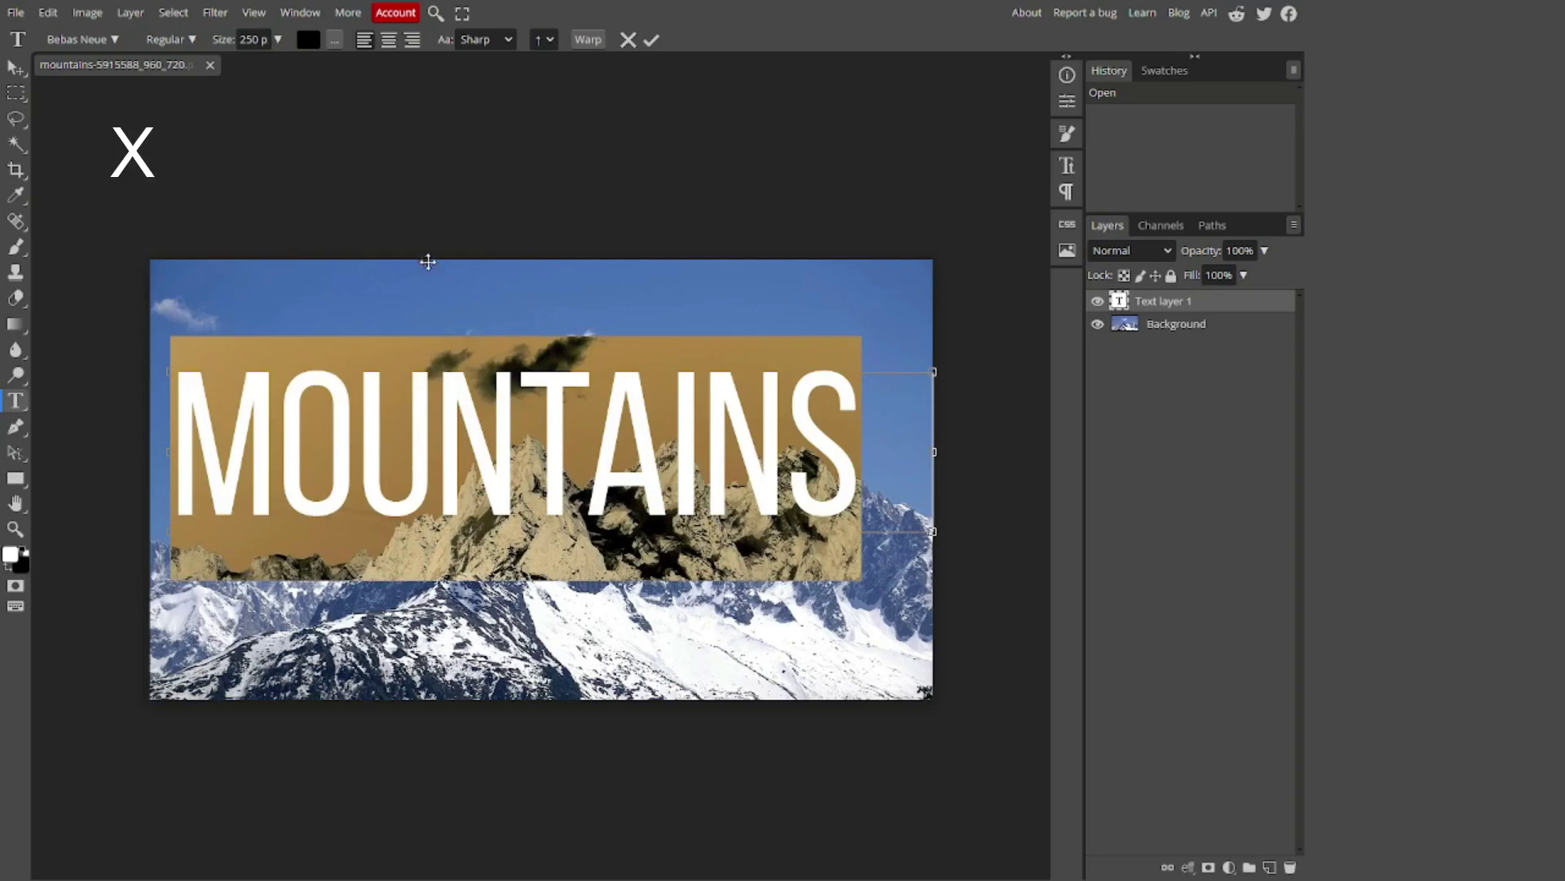
{"action": "left_click", "coordinate": [857, 466]}
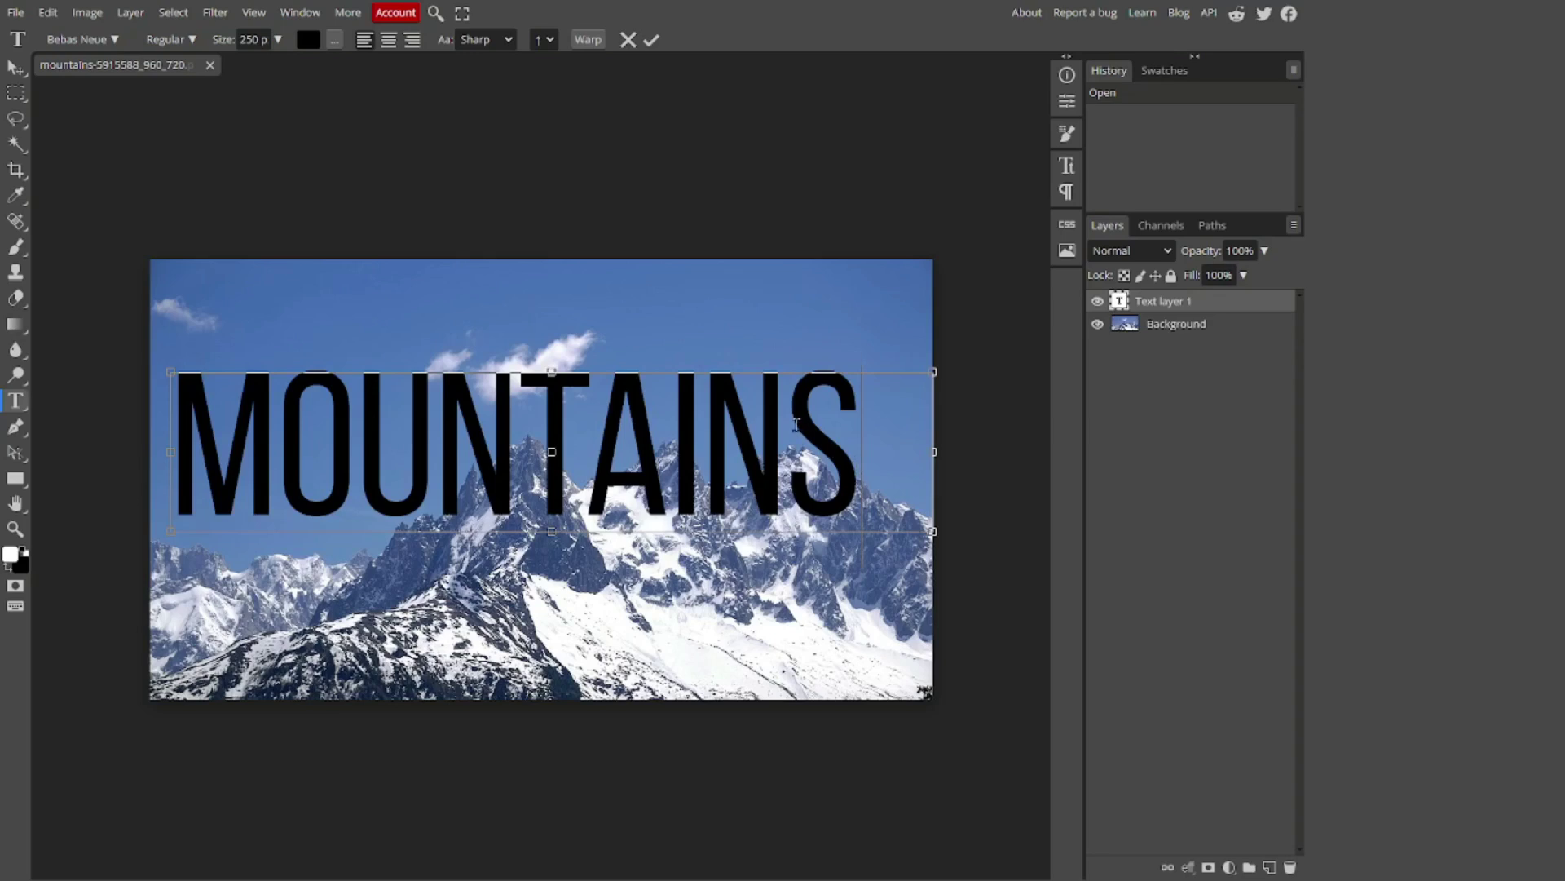
{"action": "left_click_drag", "start_coordinate": [843, 480], "coordinate": [159, 496]}
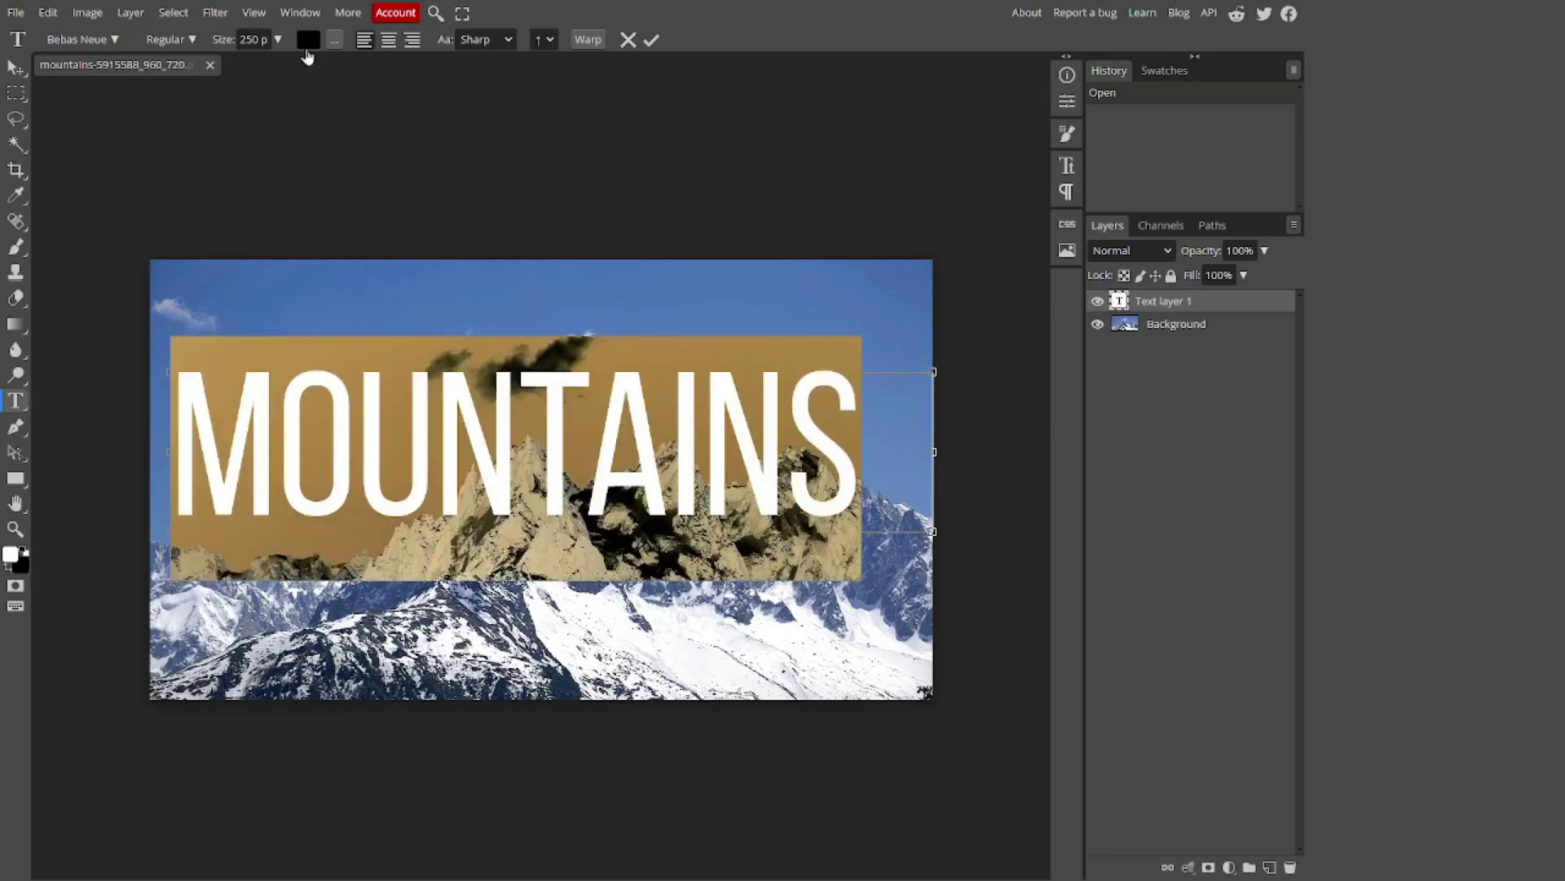
{"action": "left_click", "coordinate": [308, 40]}
{"action": "left_click_drag", "start_coordinate": [166, 225], "coordinate": [133, 159]}
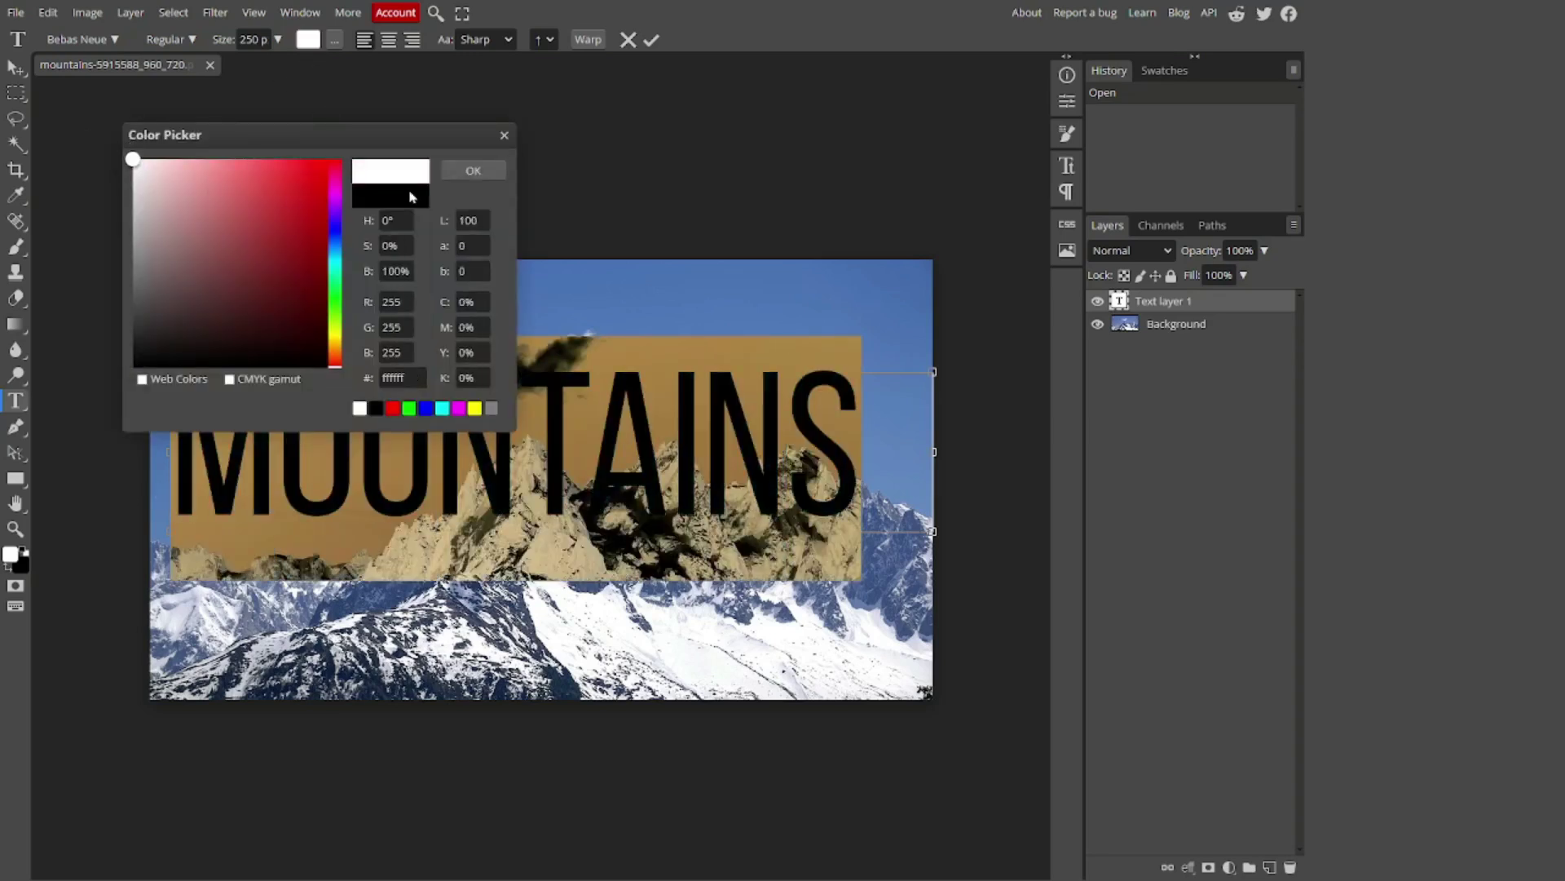
{"action": "left_click", "coordinate": [473, 171]}
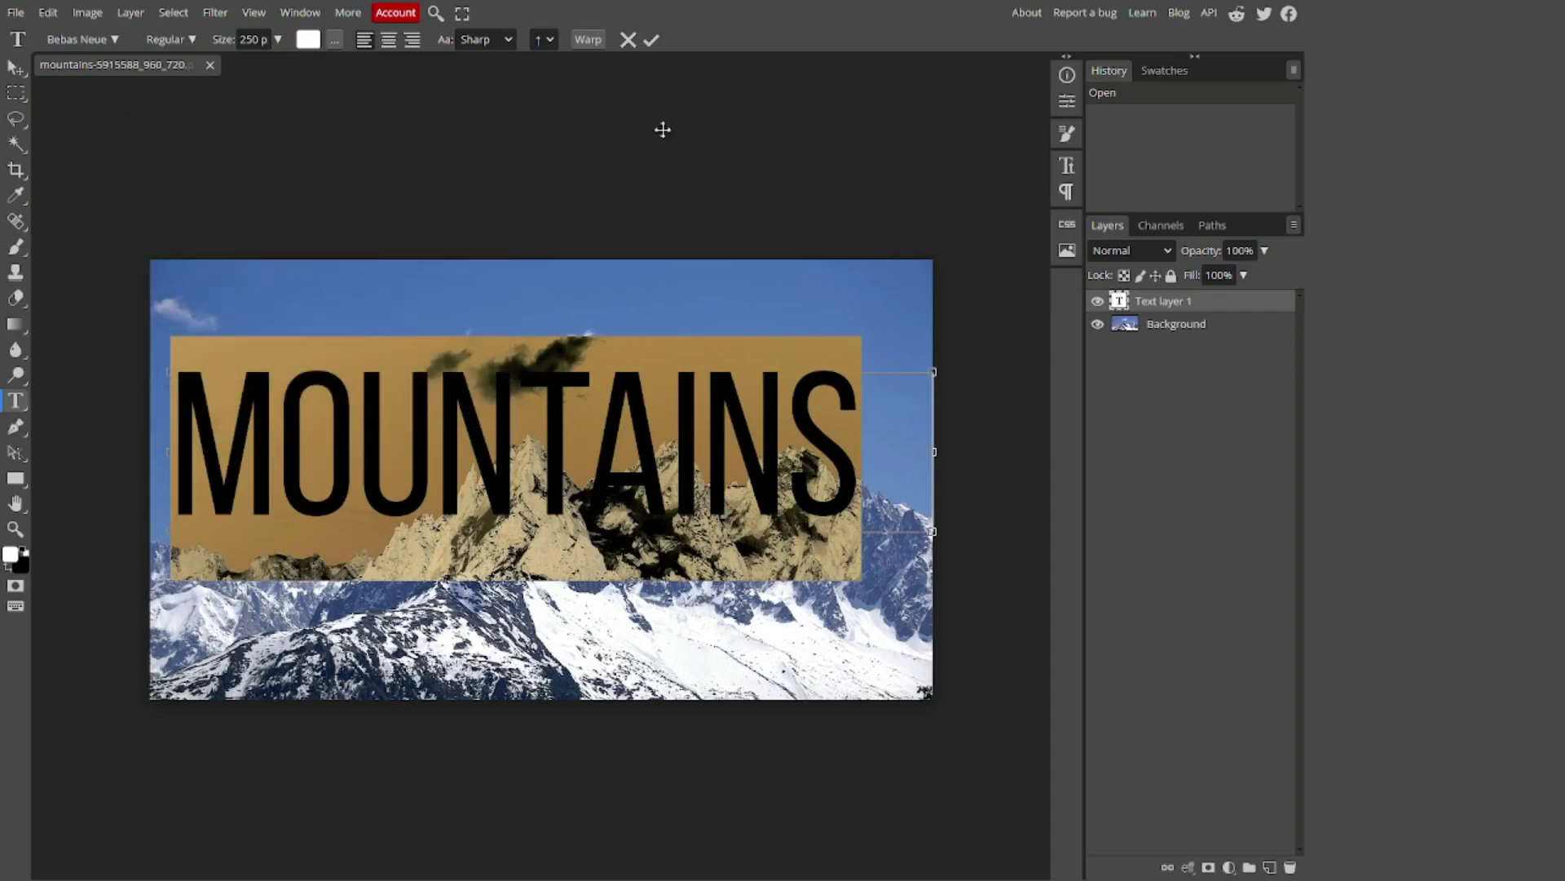
{"action": "left_click", "coordinate": [650, 40]}
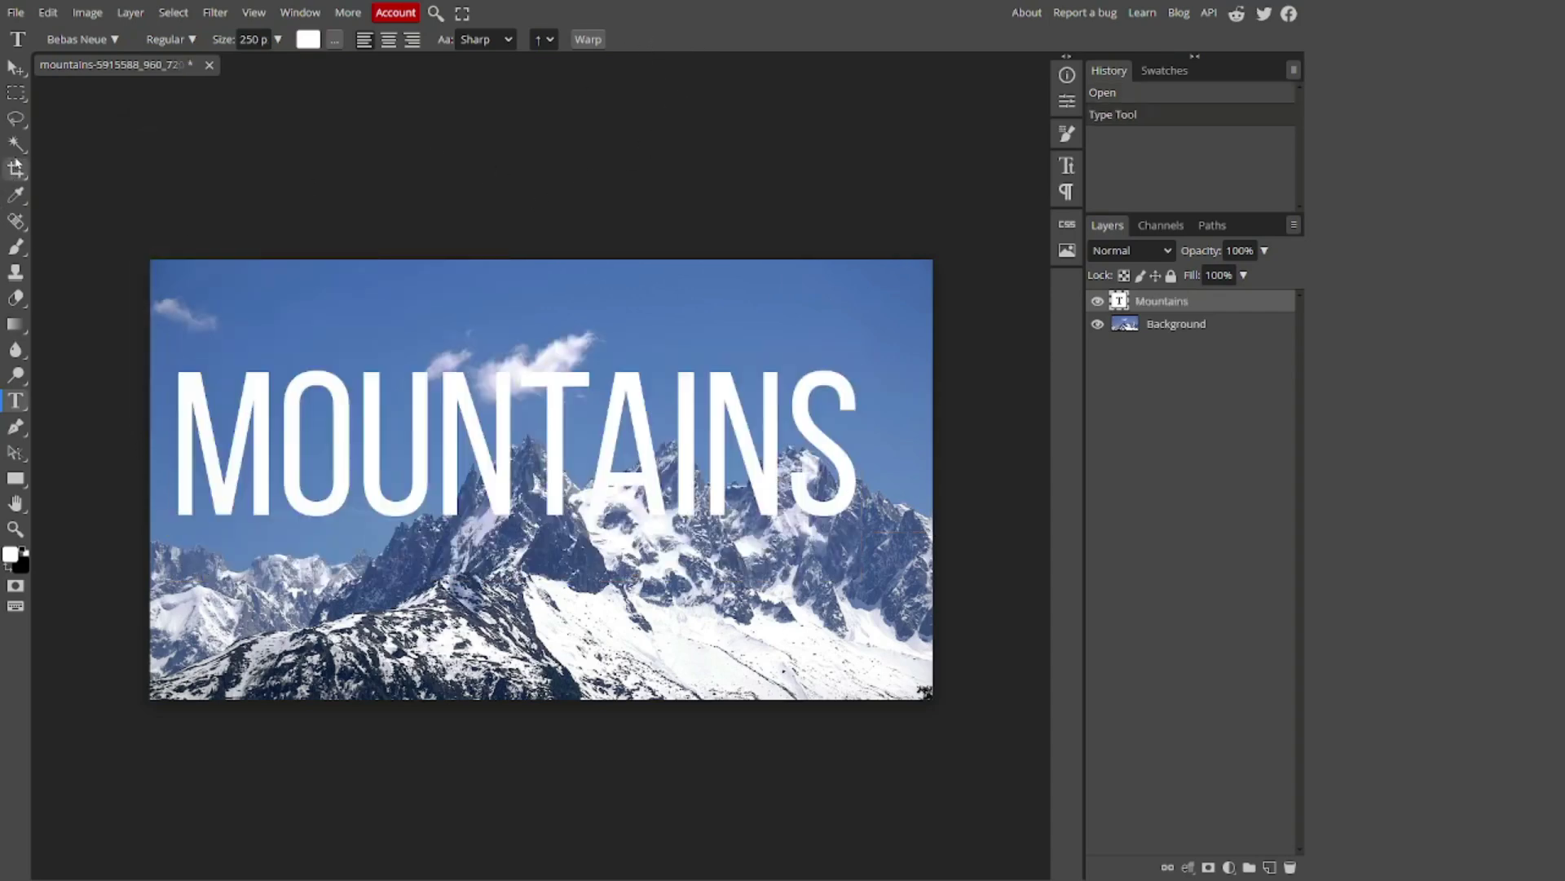
{"action": "left_click", "coordinate": [16, 66]}
Raise the text, duplicate the Background above the Mountains layer, and add a raster mask.
{"action": "left_click_drag", "start_coordinate": [673, 444], "coordinate": [705, 403]}
{"action": "left_click", "coordinate": [1193, 333]}
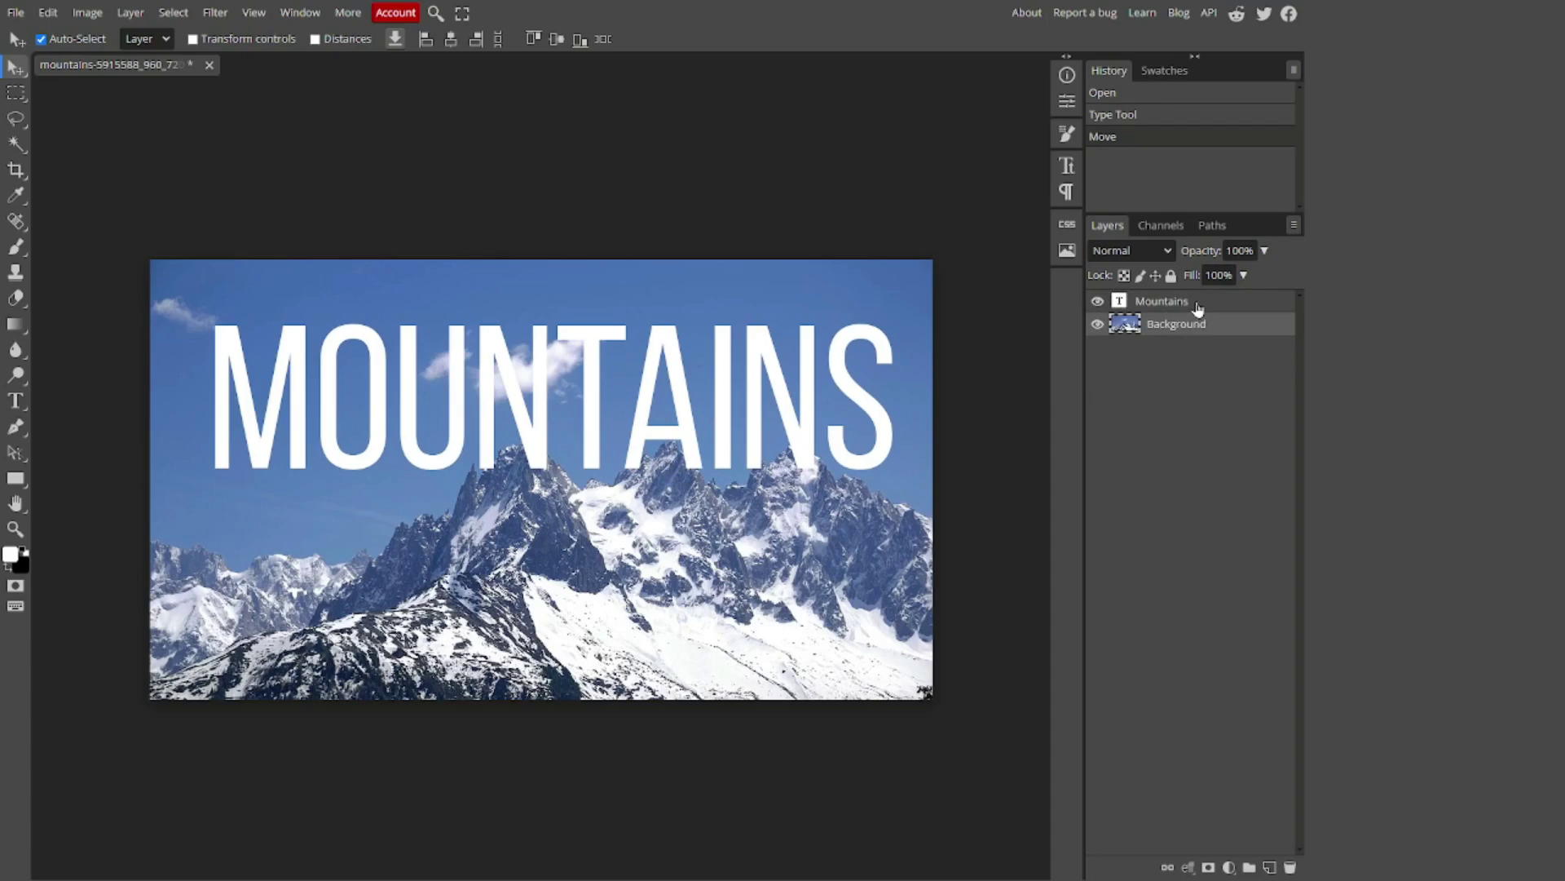
{"action": "key", "text": "ctrl+j"}
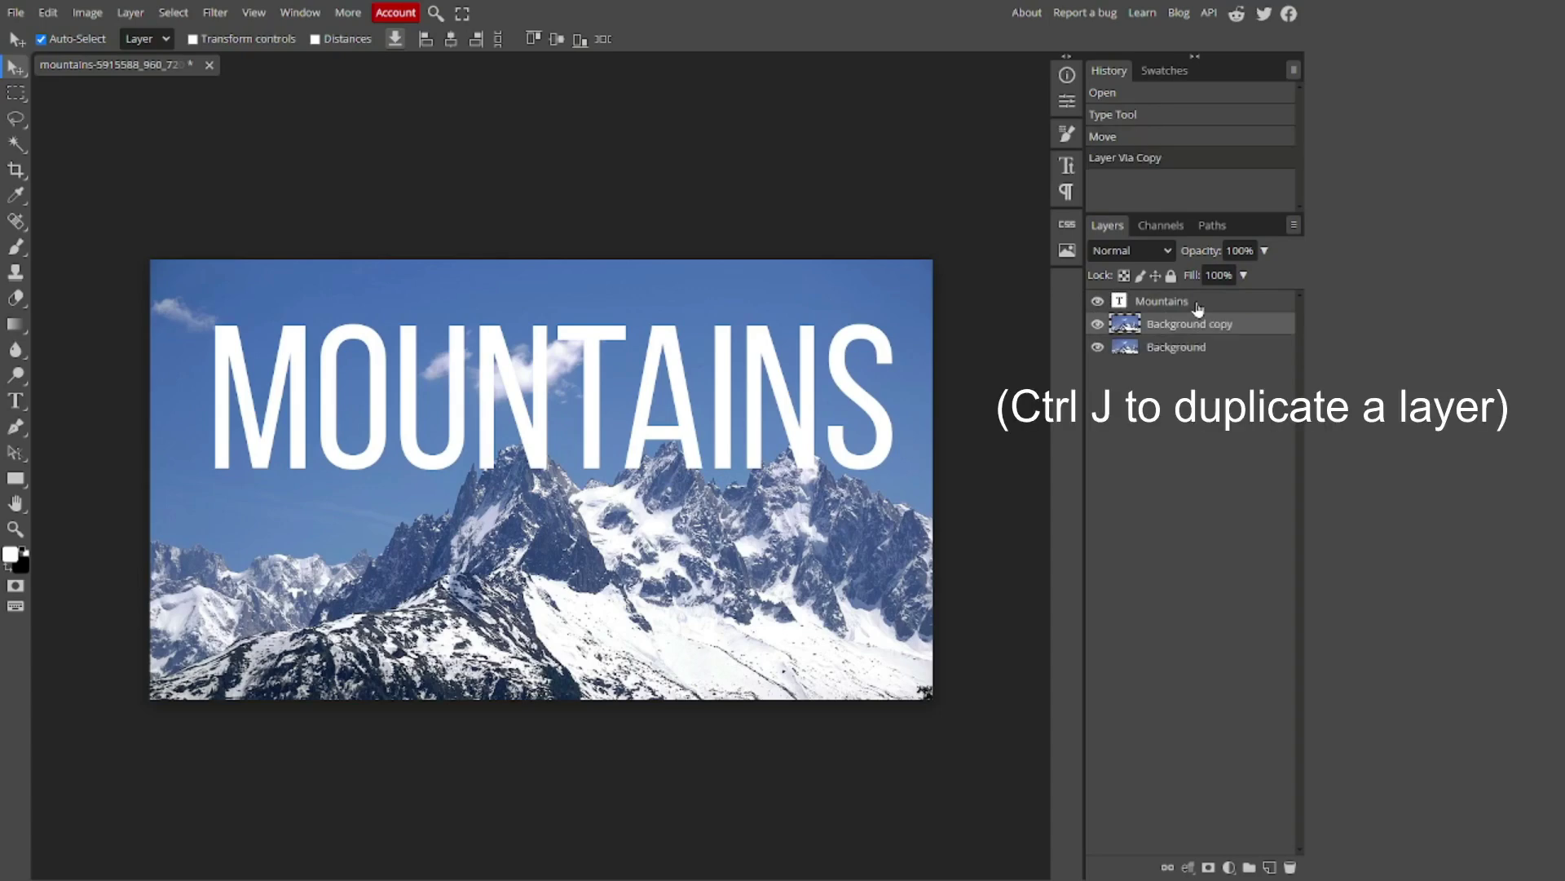
{"action": "left_click_drag", "start_coordinate": [1234, 328], "coordinate": [1245, 303]}
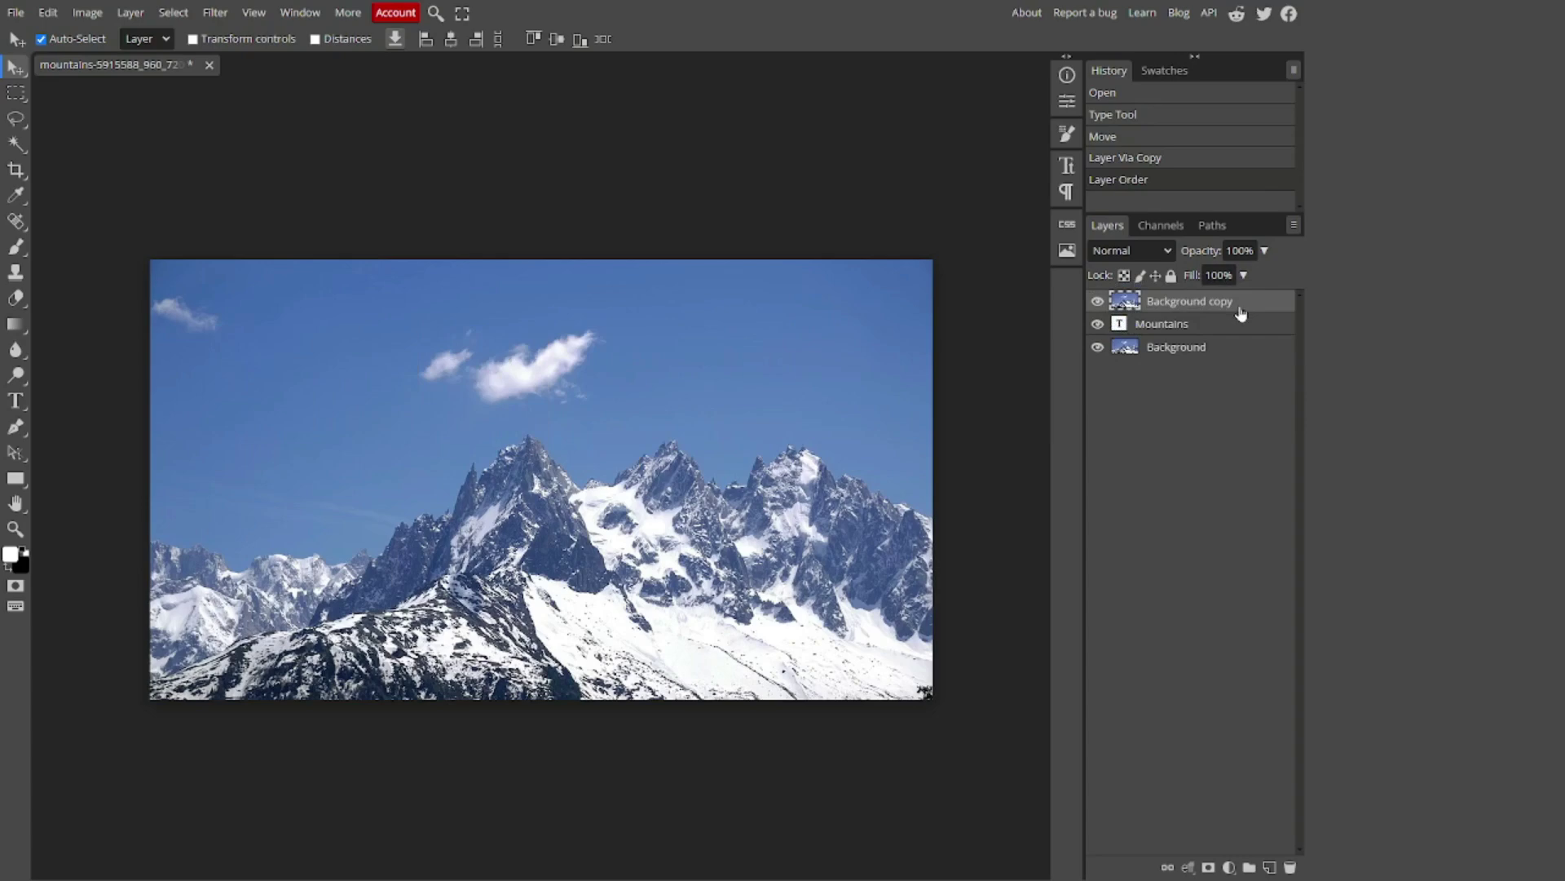
{"action": "left_click", "coordinate": [1209, 869]}
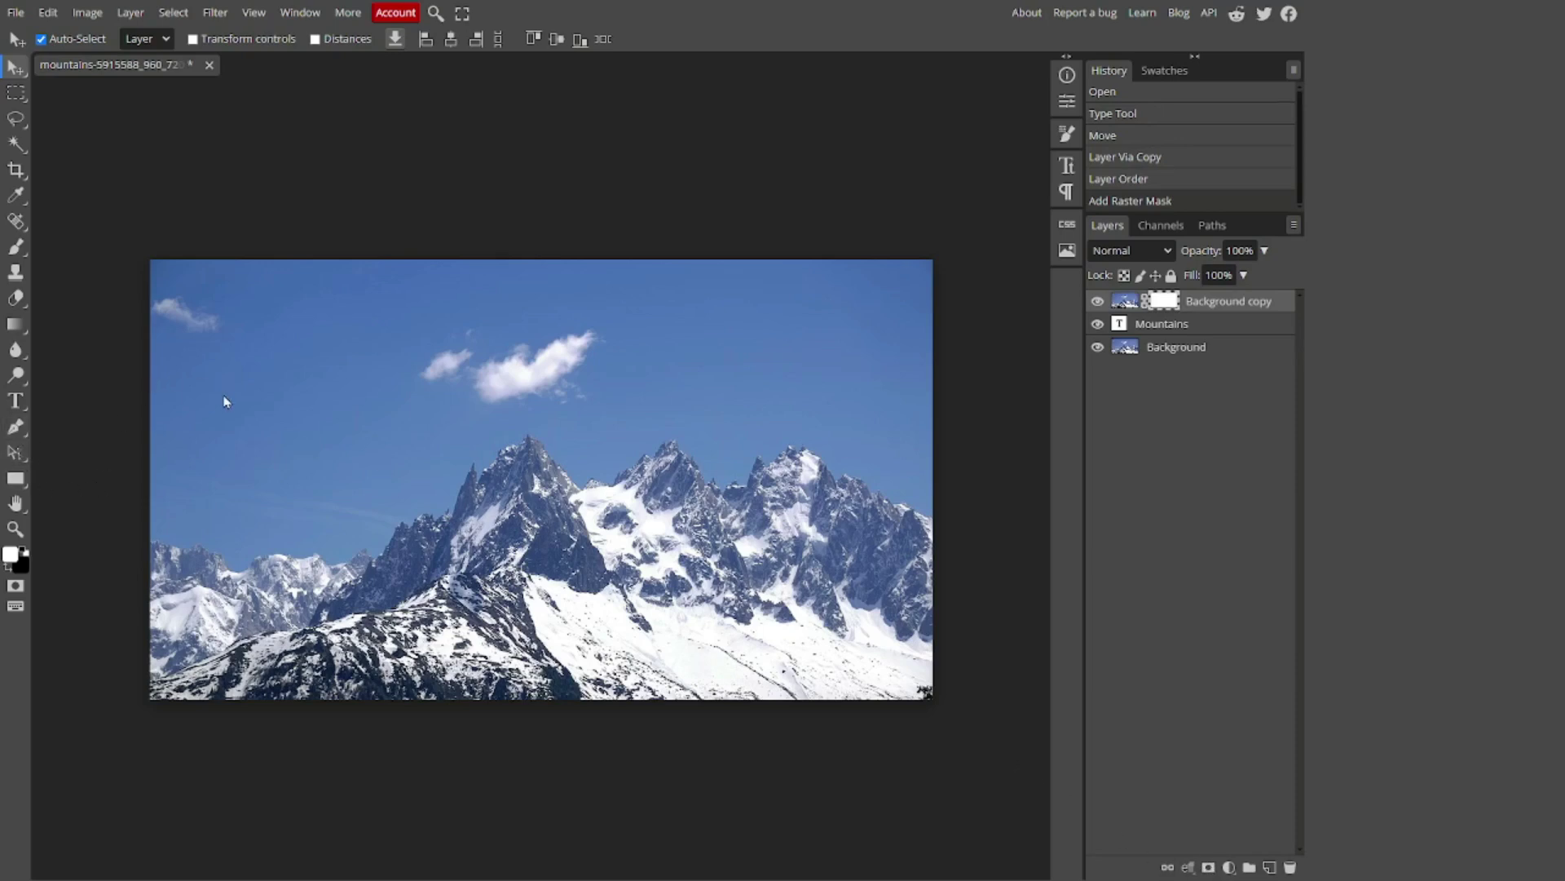
{"action": "key", "text": "b"}
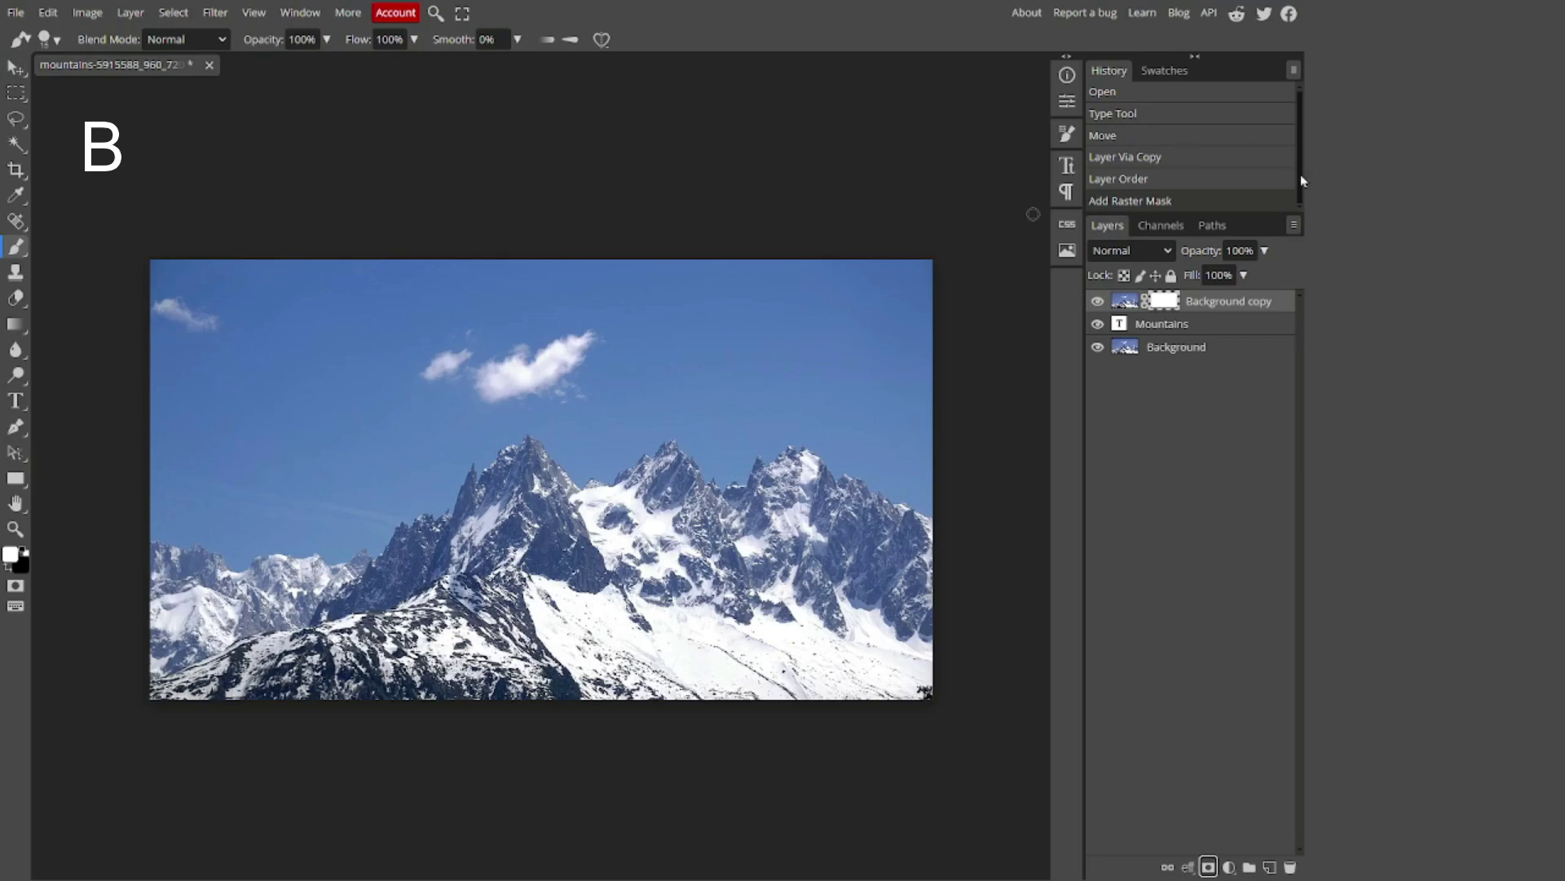
Set the Background copy layer's opacity to 76% and zoom in on the M.
{"action": "left_click", "coordinate": [1256, 253]}
{"action": "left_click_drag", "start_coordinate": [1262, 275], "coordinate": [1246, 273]}
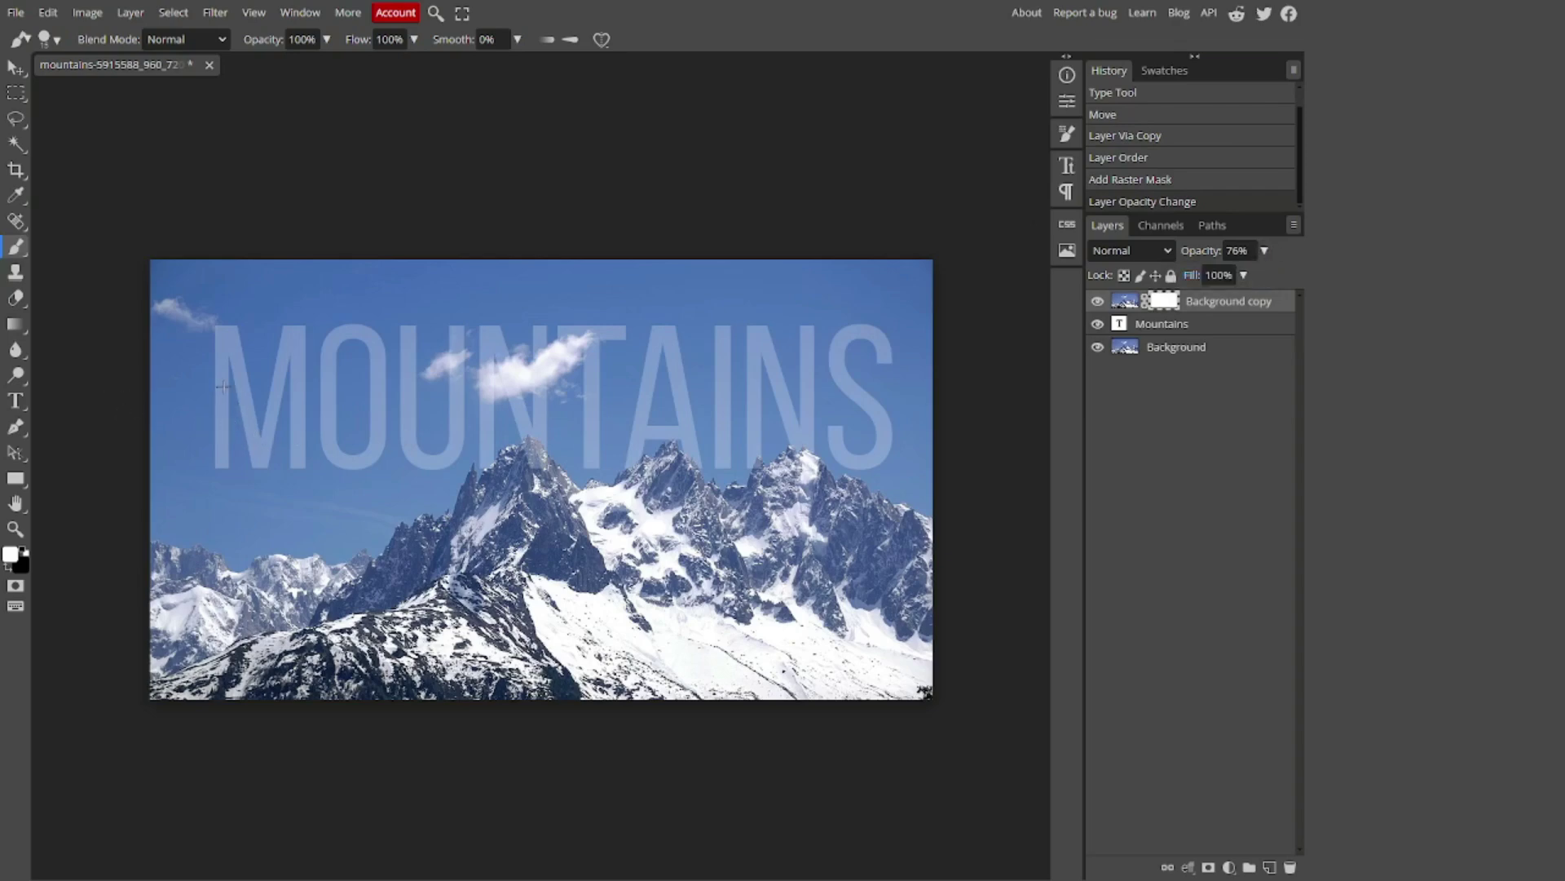
{"action": "scroll", "coordinate": [228, 404], "scroll_direction": "up", "scroll_amount": 5}
{"action": "scroll", "coordinate": [280, 391], "scroll_direction": "up", "scroll_amount": 4}
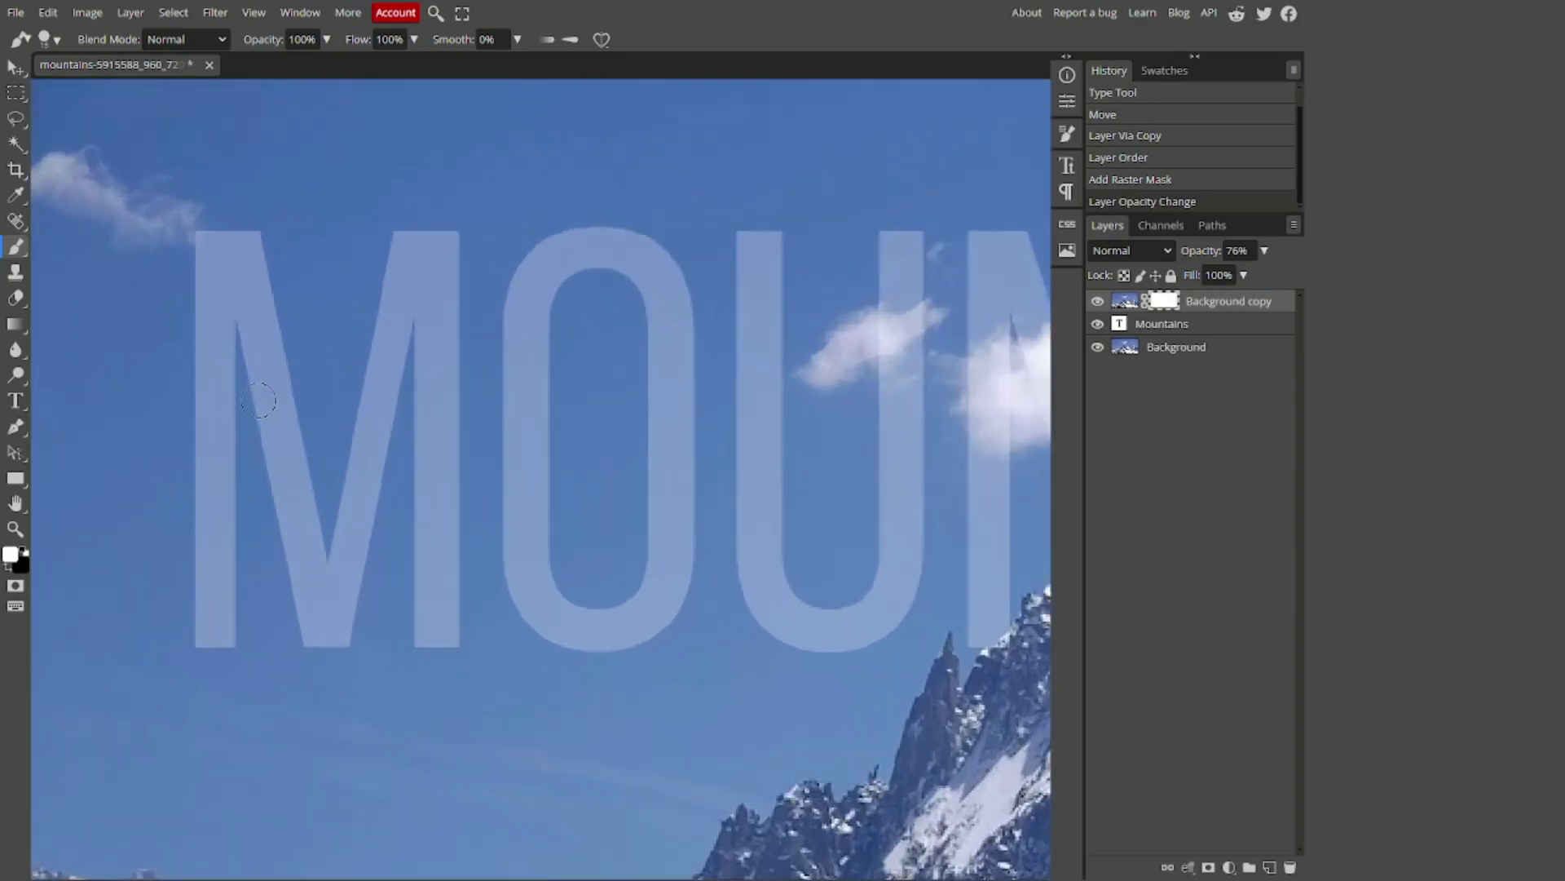
Paint black on the mask to reveal the M, O and U in solid white.
{"action": "left_click", "coordinate": [322, 548]}
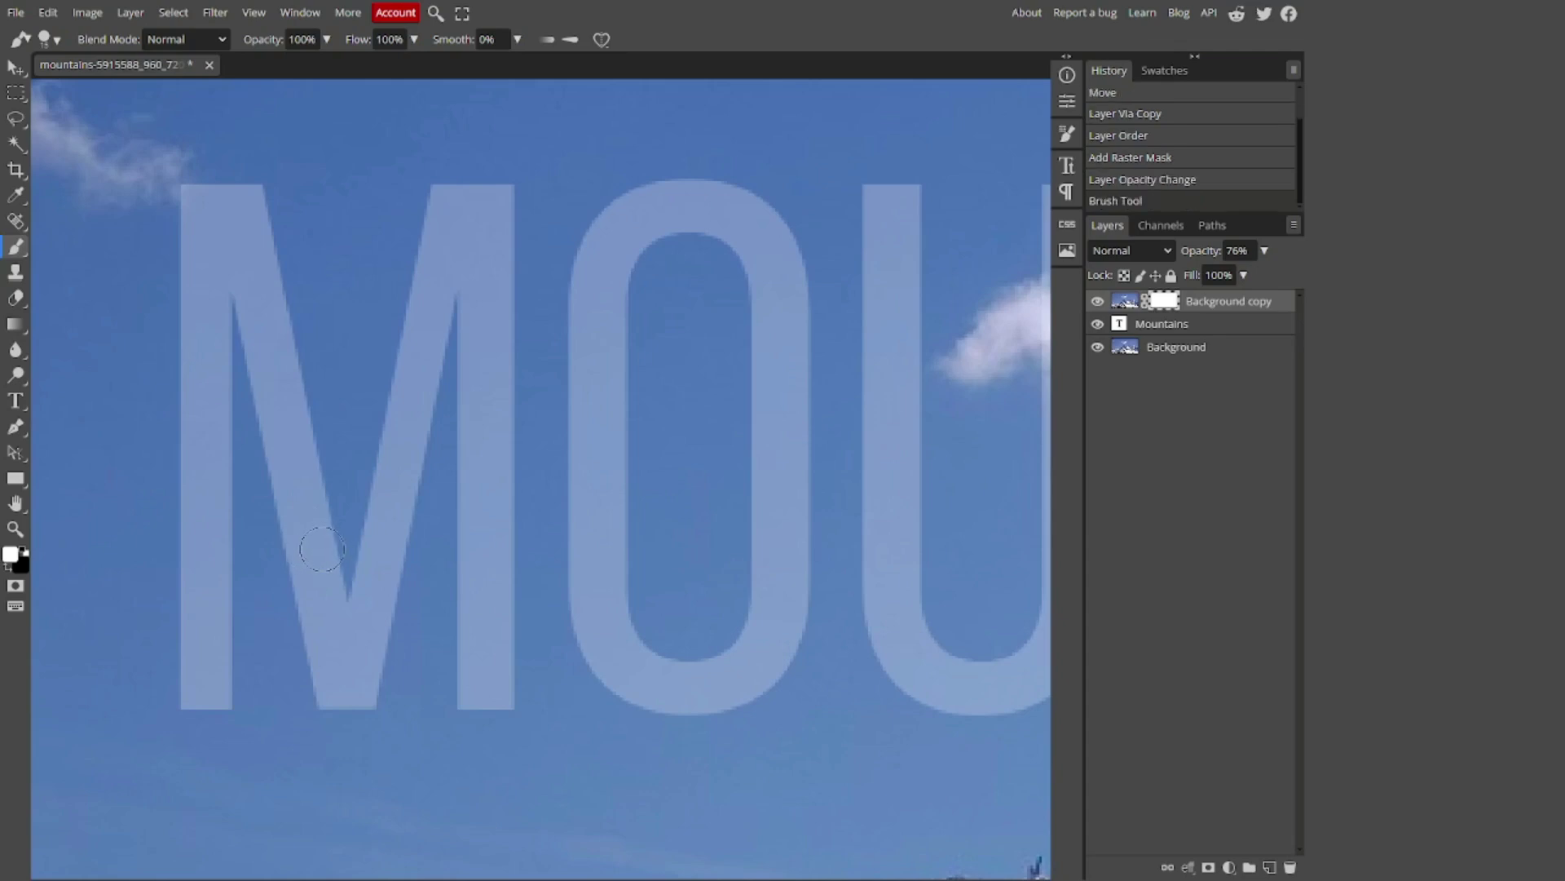
{"action": "key", "text": "ctrl+z"}
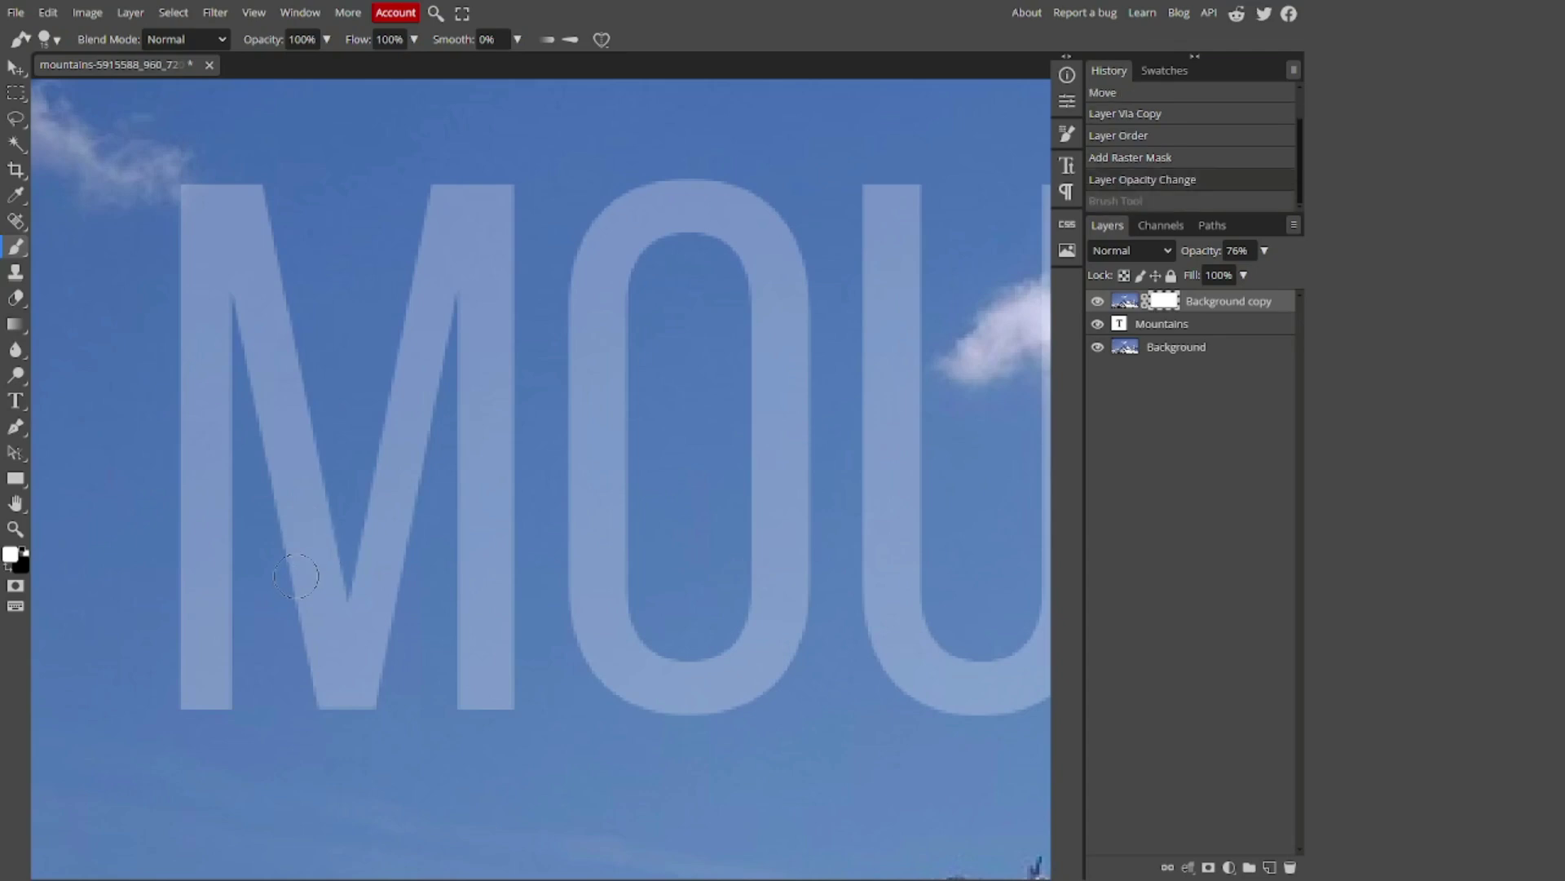
{"action": "key", "text": "x"}
{"action": "mouse_move", "coordinate": [237, 245]}
{"action": "left_mouse_down"}
{"action": "mouse_move", "coordinate": [200, 256]}
{"action": "mouse_move", "coordinate": [223, 216]}
{"action": "mouse_move", "coordinate": [255, 208]}
{"action": "mouse_move", "coordinate": [251, 278]}
{"action": "mouse_move", "coordinate": [230, 169]}
{"action": "mouse_move", "coordinate": [201, 230]}
{"action": "mouse_move", "coordinate": [198, 440]}
{"action": "mouse_move", "coordinate": [191, 164]}
{"action": "mouse_move", "coordinate": [189, 710]}
{"action": "mouse_move", "coordinate": [210, 698]}
{"action": "mouse_move", "coordinate": [224, 626]}
{"action": "mouse_move", "coordinate": [235, 241]}
{"action": "mouse_move", "coordinate": [294, 403]}
{"action": "mouse_move", "coordinate": [365, 750]}
{"action": "mouse_move", "coordinate": [301, 482]}
{"action": "mouse_move", "coordinate": [284, 220]}
{"action": "mouse_move", "coordinate": [257, 460]}
{"action": "mouse_move", "coordinate": [311, 700]}
{"action": "mouse_move", "coordinate": [372, 599]}
{"action": "mouse_move", "coordinate": [477, 187]}
{"action": "mouse_move", "coordinate": [440, 246]}
{"action": "mouse_move", "coordinate": [422, 339]}
{"action": "mouse_move", "coordinate": [383, 690]}
{"action": "mouse_move", "coordinate": [390, 475]}
{"action": "mouse_move", "coordinate": [462, 161]}
{"action": "mouse_move", "coordinate": [426, 188]}
{"action": "mouse_move", "coordinate": [395, 306]}
{"action": "mouse_move", "coordinate": [442, 176]}
{"action": "mouse_move", "coordinate": [472, 294]}
{"action": "mouse_move", "coordinate": [447, 463]}
{"action": "mouse_move", "coordinate": [442, 750]}
{"action": "mouse_move", "coordinate": [483, 713]}
{"action": "mouse_move", "coordinate": [499, 600]}
{"action": "mouse_move", "coordinate": [524, 111]}
{"action": "mouse_move", "coordinate": [468, 445]}
{"action": "mouse_move", "coordinate": [448, 703]}
{"action": "mouse_move", "coordinate": [464, 738]}
{"action": "mouse_move", "coordinate": [504, 729]}
{"action": "mouse_move", "coordinate": [467, 653]}
{"action": "mouse_move", "coordinate": [483, 634]}
{"action": "mouse_move", "coordinate": [515, 721]}
{"action": "mouse_move", "coordinate": [505, 687]}
{"action": "left_mouse_up"}
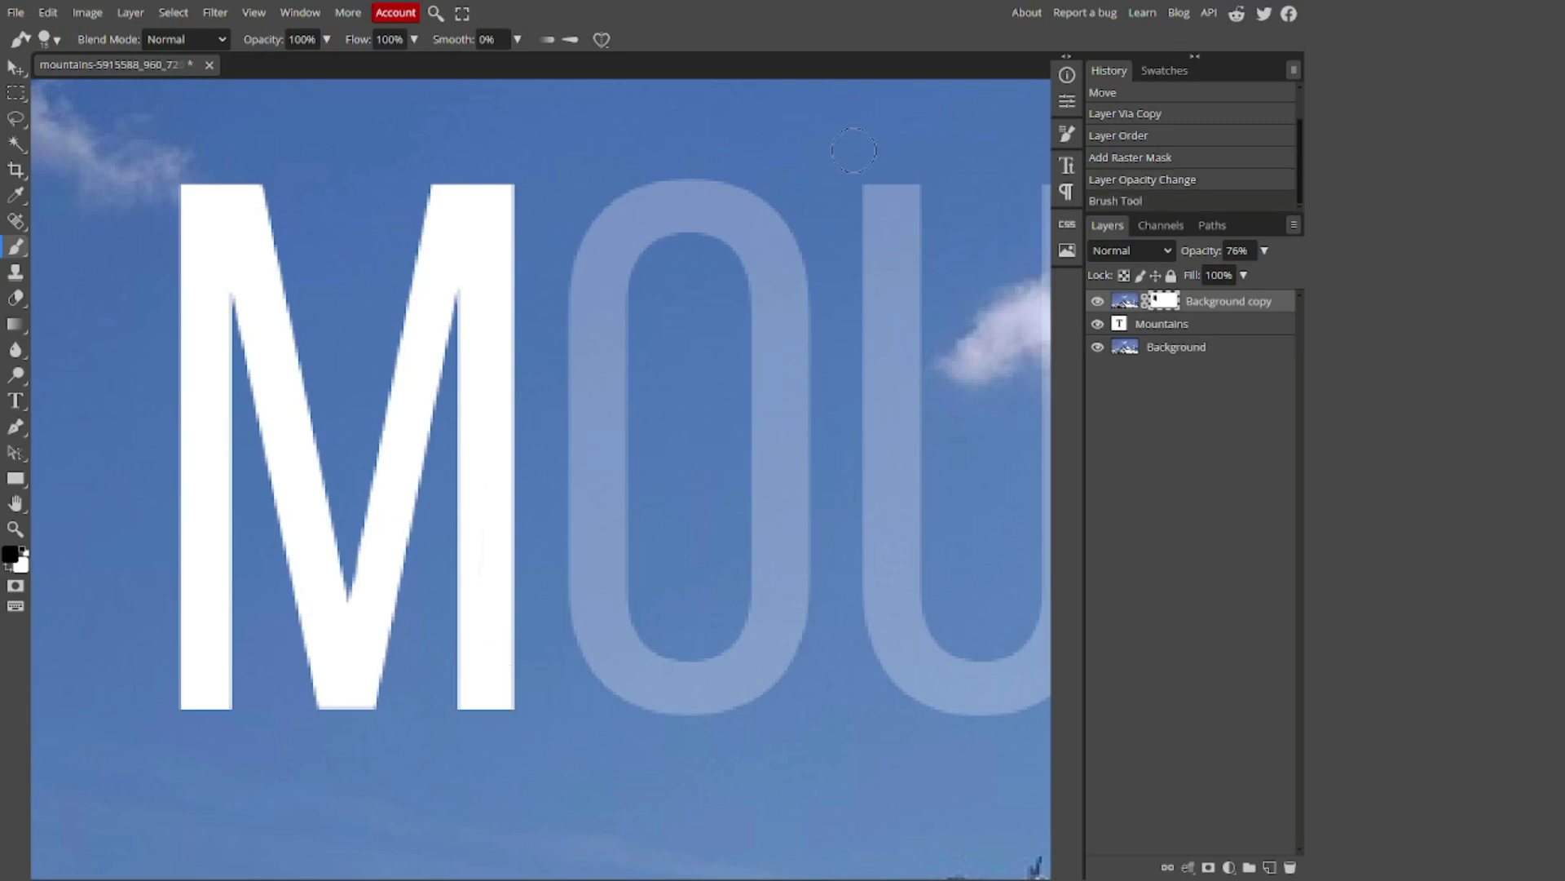
{"action": "mouse_move", "coordinate": [535, 368]}
{"action": "left_mouse_down"}
{"action": "mouse_move", "coordinate": [580, 228]}
{"action": "mouse_move", "coordinate": [614, 244]}
{"action": "mouse_move", "coordinate": [730, 209]}
{"action": "mouse_move", "coordinate": [779, 702]}
{"action": "mouse_move", "coordinate": [570, 359]}
{"action": "mouse_move", "coordinate": [751, 663]}
{"action": "mouse_move", "coordinate": [775, 231]}
{"action": "mouse_move", "coordinate": [750, 584]}
{"action": "left_mouse_up"}
{"action": "scroll", "coordinate": [751, 584], "scroll_direction": "right", "scroll_amount": 5}
{"action": "mouse_move", "coordinate": [489, 191]}
{"action": "left_mouse_down"}
{"action": "mouse_move", "coordinate": [472, 261]}
{"action": "mouse_move", "coordinate": [482, 566]}
{"action": "mouse_move", "coordinate": [493, 556]}
{"action": "mouse_move", "coordinate": [534, 646]}
{"action": "mouse_move", "coordinate": [650, 196]}
{"action": "mouse_move", "coordinate": [671, 595]}
{"action": "mouse_move", "coordinate": [587, 693]}
{"action": "left_mouse_up"}
{"action": "scroll", "coordinate": [733, 466], "scroll_direction": "right", "scroll_amount": 3}
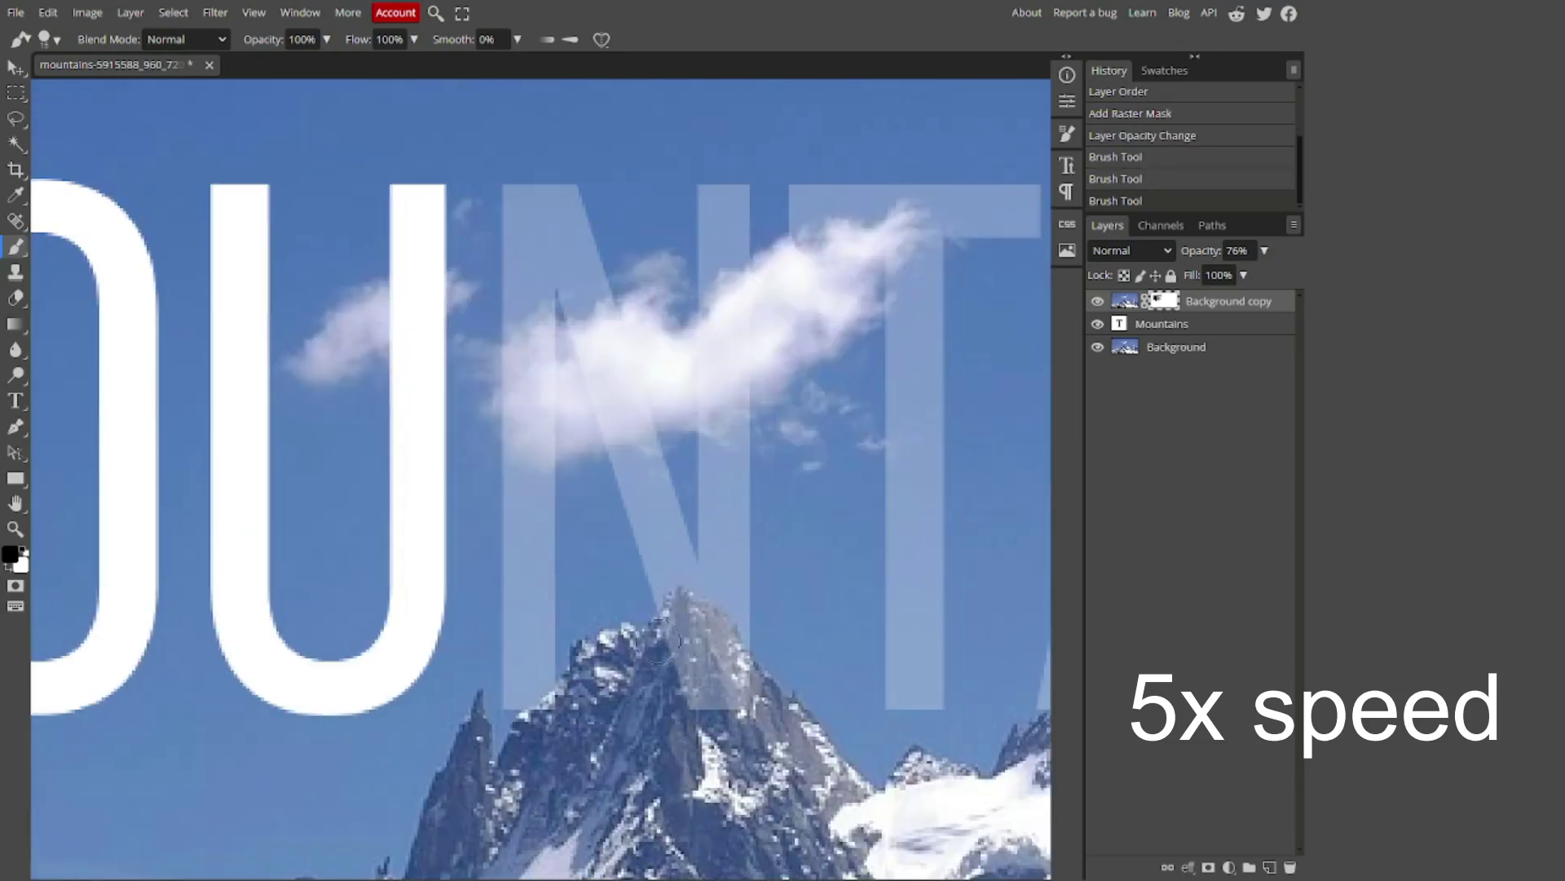
{"action": "scroll", "coordinate": [661, 641], "scroll_direction": "up", "scroll_amount": 3}
{"action": "scroll", "coordinate": [734, 507], "scroll_direction": "down", "scroll_amount": 1}
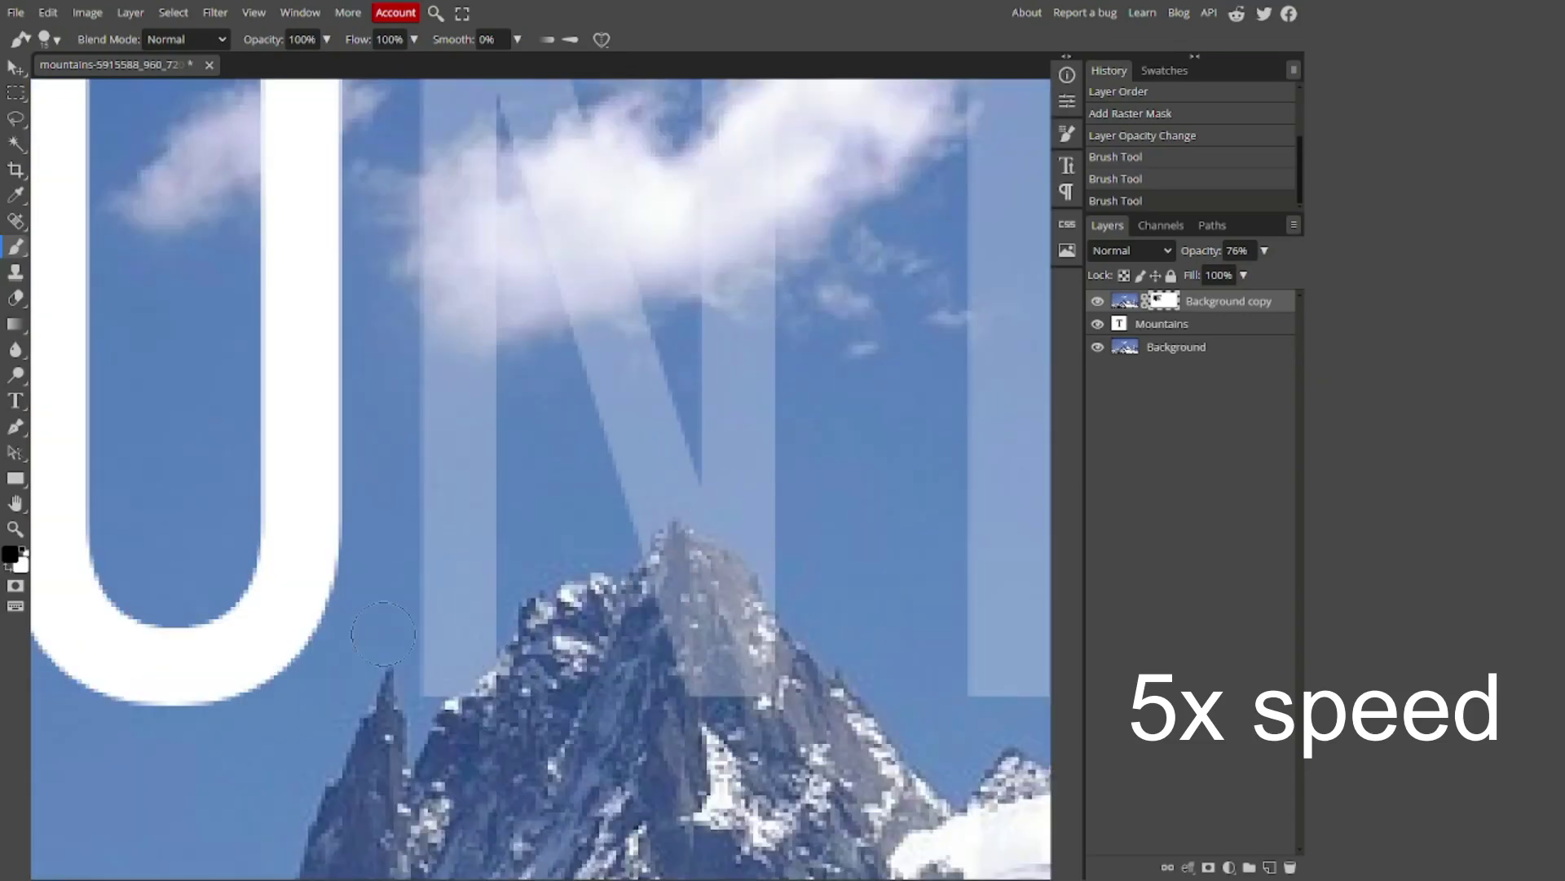
Shrink the brush and trace the peak's outline and left slope beneath the N.
{"action": "left_click", "coordinate": [45, 39]}
{"action": "left_click_drag", "start_coordinate": [220, 87], "coordinate": [184, 86]}
{"action": "scroll", "coordinate": [465, 632], "scroll_direction": "up", "scroll_amount": 3}
{"action": "mouse_move", "coordinate": [470, 626]}
{"action": "left_mouse_down"}
{"action": "mouse_move", "coordinate": [526, 534]}
{"action": "mouse_move", "coordinate": [665, 567]}
{"action": "mouse_move", "coordinate": [795, 685]}
{"action": "mouse_move", "coordinate": [825, 795]}
{"action": "left_mouse_up"}
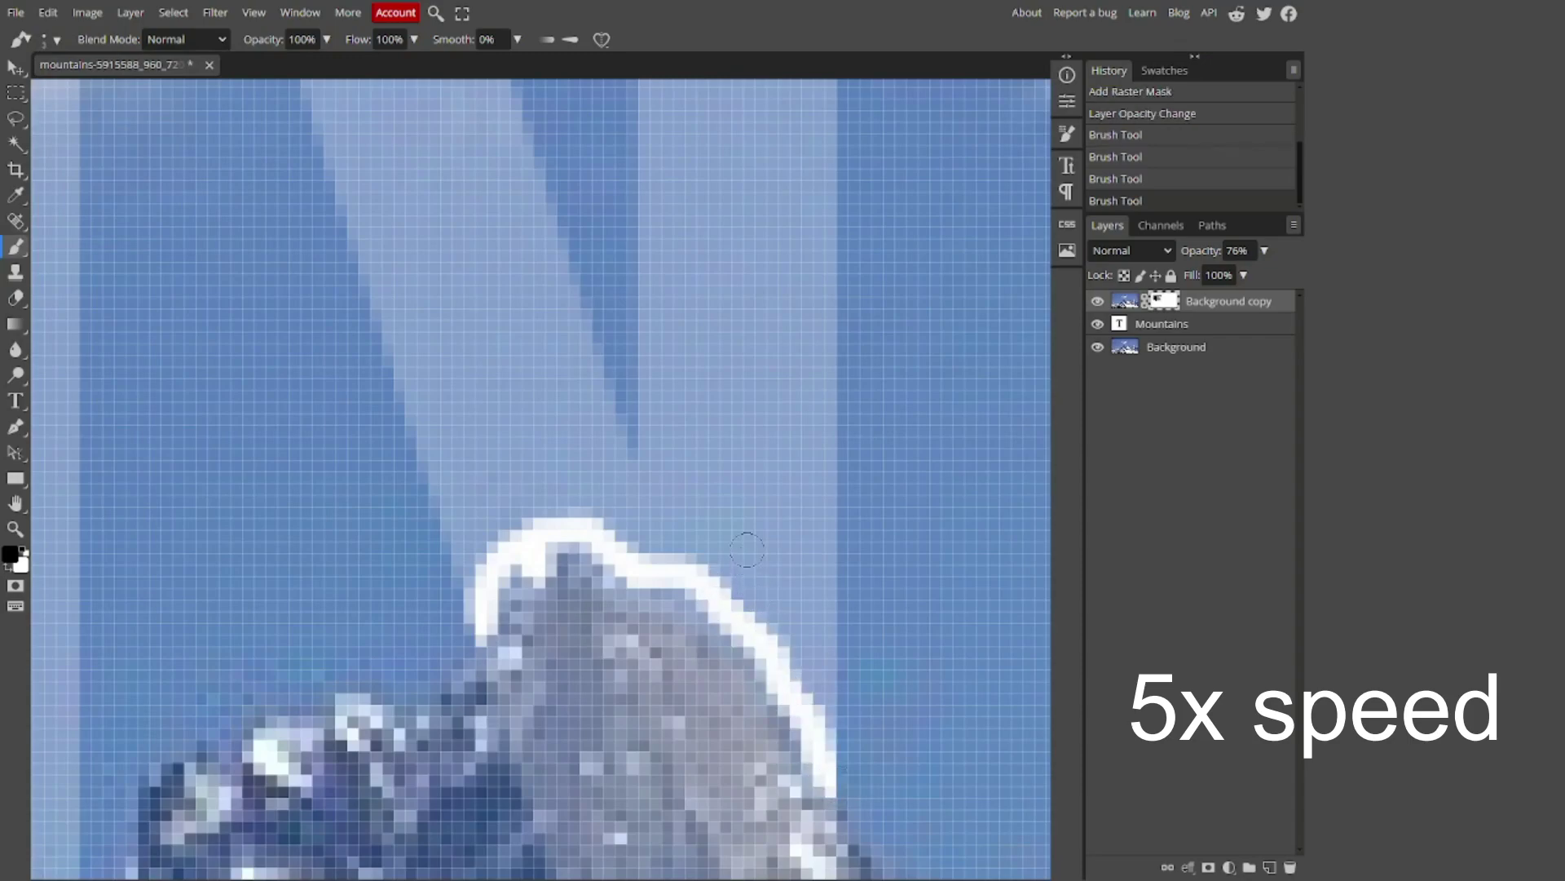
{"action": "scroll", "coordinate": [747, 558], "scroll_direction": "down", "scroll_amount": 4}
{"action": "scroll", "coordinate": [384, 498], "scroll_direction": "up", "scroll_amount": 4}
{"action": "left_click_drag", "start_coordinate": [383, 497], "coordinate": [227, 684]}
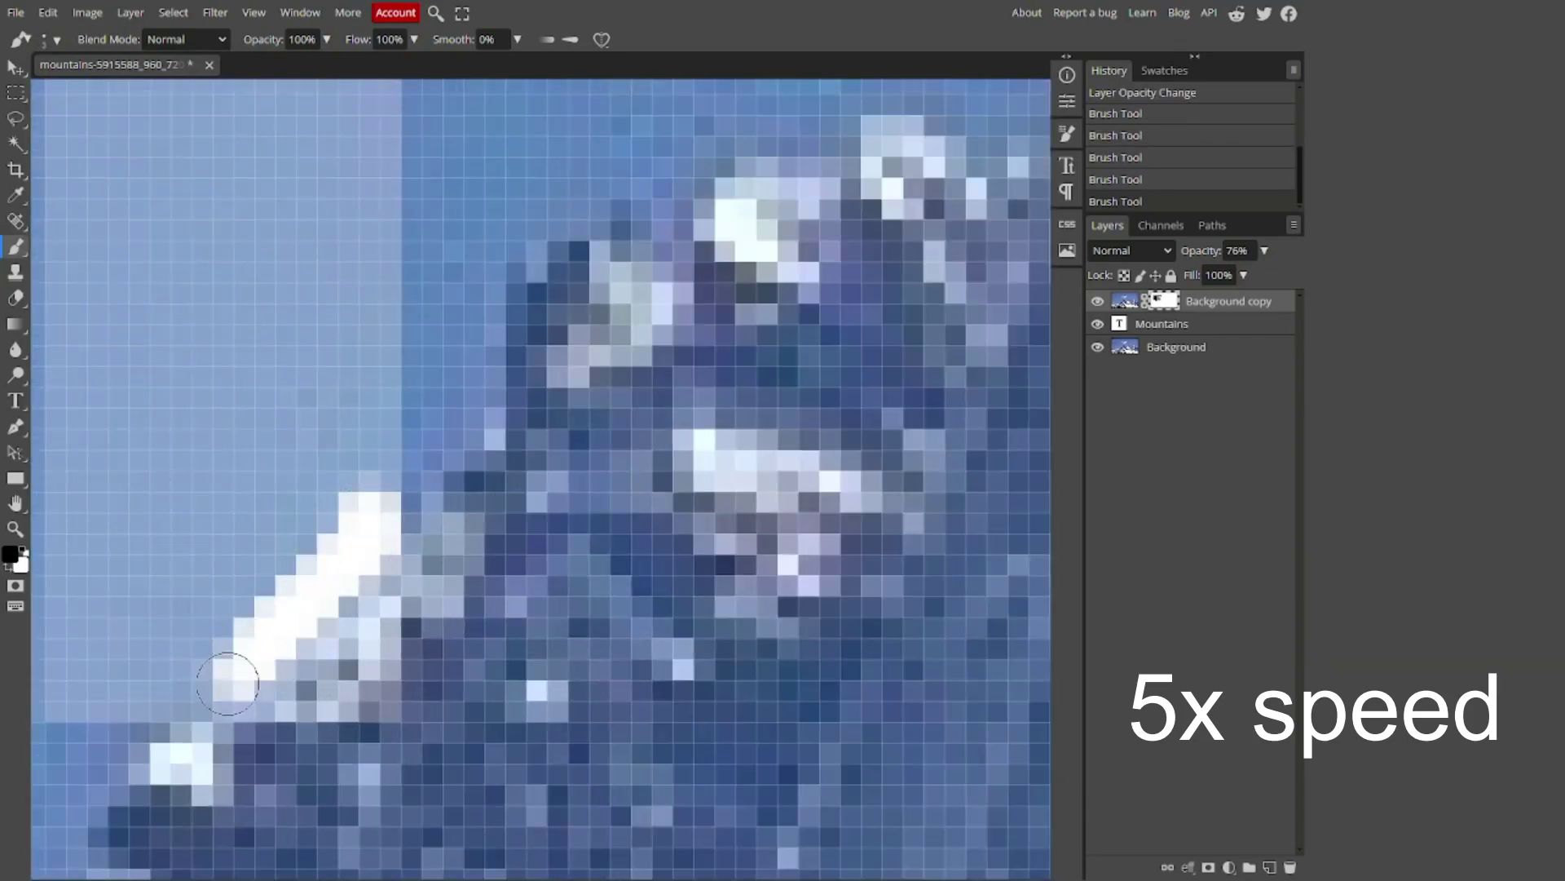
{"action": "scroll", "coordinate": [227, 685], "scroll_direction": "down", "scroll_amount": 4}
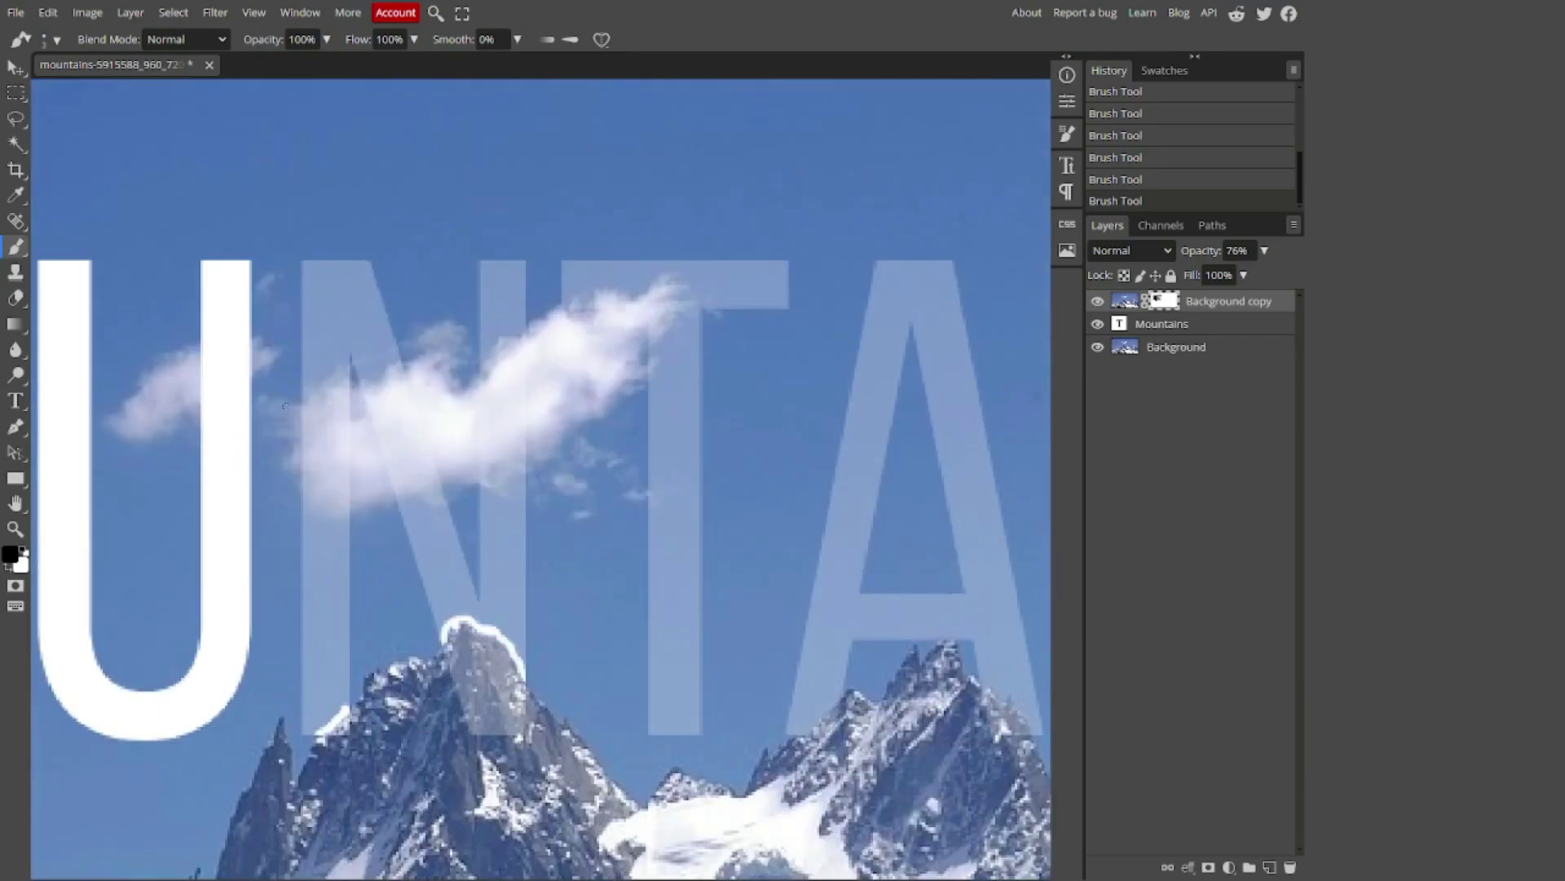
Increase the brush Size from 3 px to 17 px.
{"action": "left_click", "coordinate": [54, 39]}
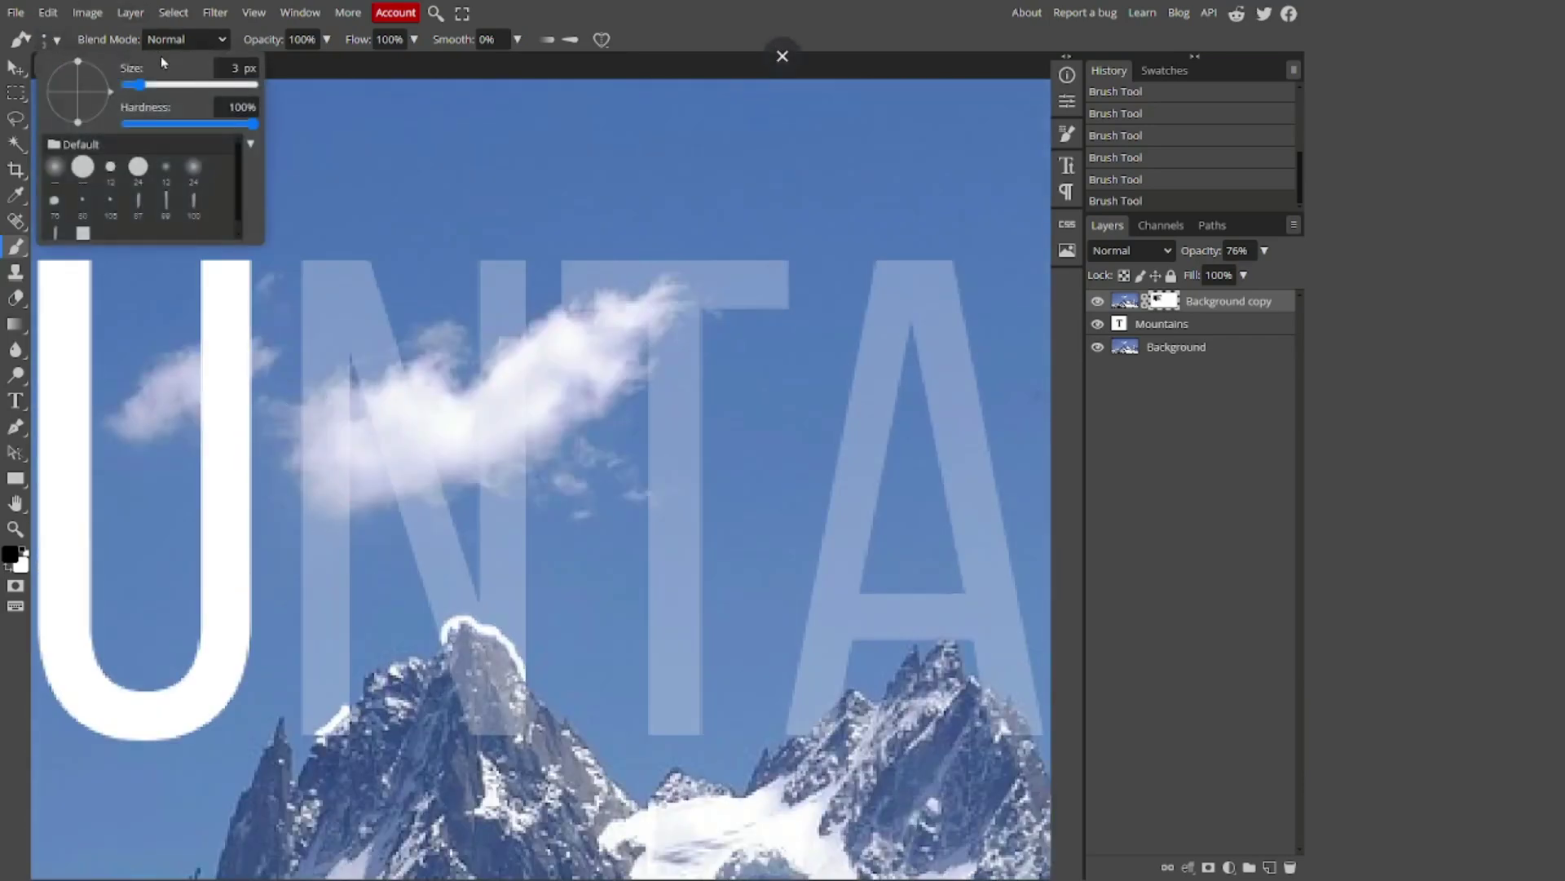
{"action": "left_click_drag", "start_coordinate": [143, 84], "coordinate": [155, 86]}
{"action": "scroll", "coordinate": [360, 734], "scroll_direction": "up", "scroll_amount": 3}
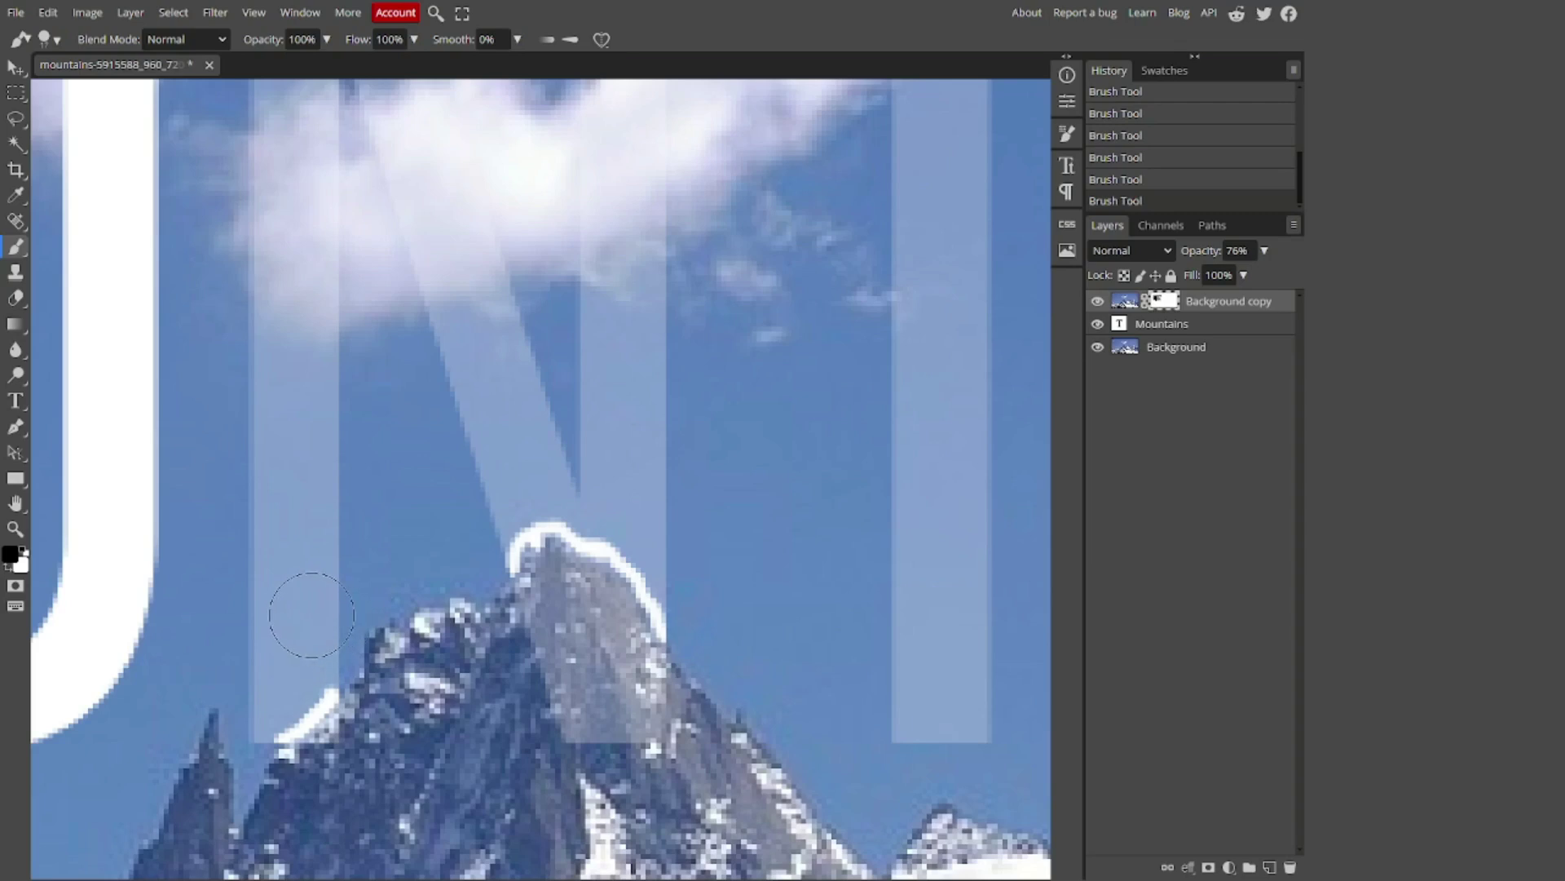
Paint the mask to reveal the first N and the T in solid white.
{"action": "left_click_drag", "start_coordinate": [298, 594], "coordinate": [292, 656]}
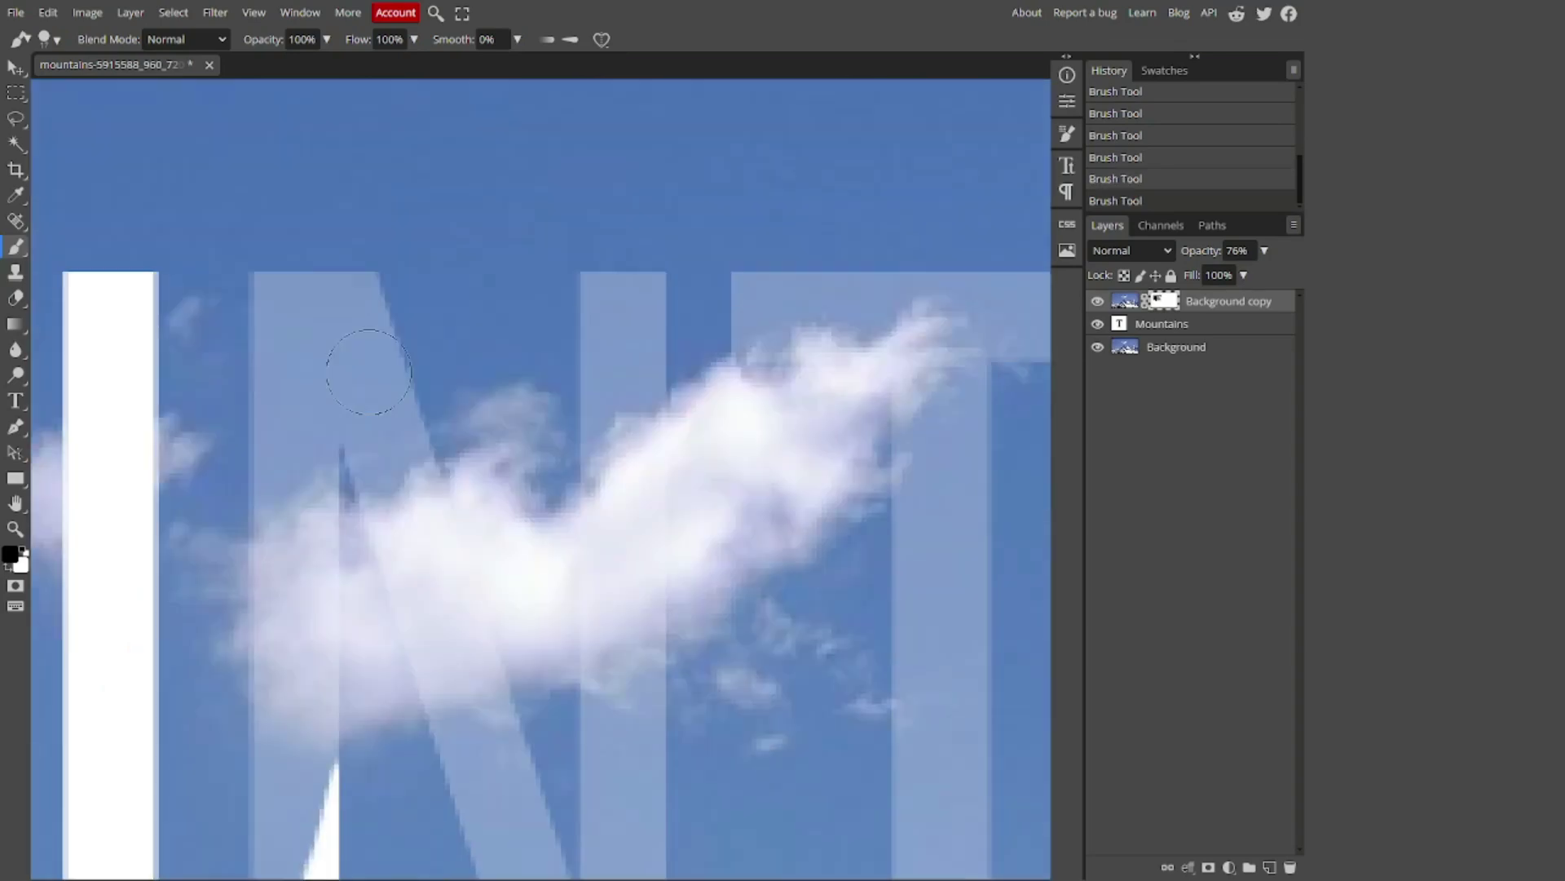
{"action": "scroll", "coordinate": [368, 372], "scroll_direction": "down", "scroll_amount": 2}
{"action": "mouse_move", "coordinate": [293, 815]}
{"action": "left_mouse_down"}
{"action": "mouse_move", "coordinate": [280, 622]}
{"action": "mouse_move", "coordinate": [307, 133]}
{"action": "mouse_move", "coordinate": [426, 321]}
{"action": "mouse_move", "coordinate": [550, 715]}
{"action": "mouse_move", "coordinate": [601, 734]}
{"action": "mouse_move", "coordinate": [692, 280]}
{"action": "mouse_move", "coordinate": [611, 601]}
{"action": "mouse_move", "coordinate": [611, 782]}
{"action": "left_mouse_up"}
{"action": "scroll", "coordinate": [692, 280], "scroll_direction": "up", "scroll_amount": 2}
{"action": "scroll", "coordinate": [766, 424], "scroll_direction": "right", "scroll_amount": 2}
{"action": "scroll", "coordinate": [767, 423], "scroll_direction": "down", "scroll_amount": 1}
{"action": "scroll", "coordinate": [767, 424], "scroll_direction": "right", "scroll_amount": 3}
{"action": "scroll", "coordinate": [766, 424], "scroll_direction": "up", "scroll_amount": 1}
{"action": "mouse_move", "coordinate": [726, 309]}
{"action": "left_mouse_down"}
{"action": "mouse_move", "coordinate": [514, 290]}
{"action": "mouse_move", "coordinate": [542, 419]}
{"action": "left_mouse_up"}
{"action": "scroll", "coordinate": [542, 420], "scroll_direction": "down", "scroll_amount": 7}
{"action": "scroll", "coordinate": [542, 420], "scroll_direction": "up", "scroll_amount": 4}
{"action": "left_click_drag", "start_coordinate": [534, 206], "coordinate": [538, 750]}
{"action": "scroll", "coordinate": [566, 541], "scroll_direction": "down", "scroll_amount": 4}
{"action": "left_click_drag", "start_coordinate": [538, 571], "coordinate": [549, 377]}
{"action": "scroll", "coordinate": [548, 378], "scroll_direction": "right", "scroll_amount": 3}
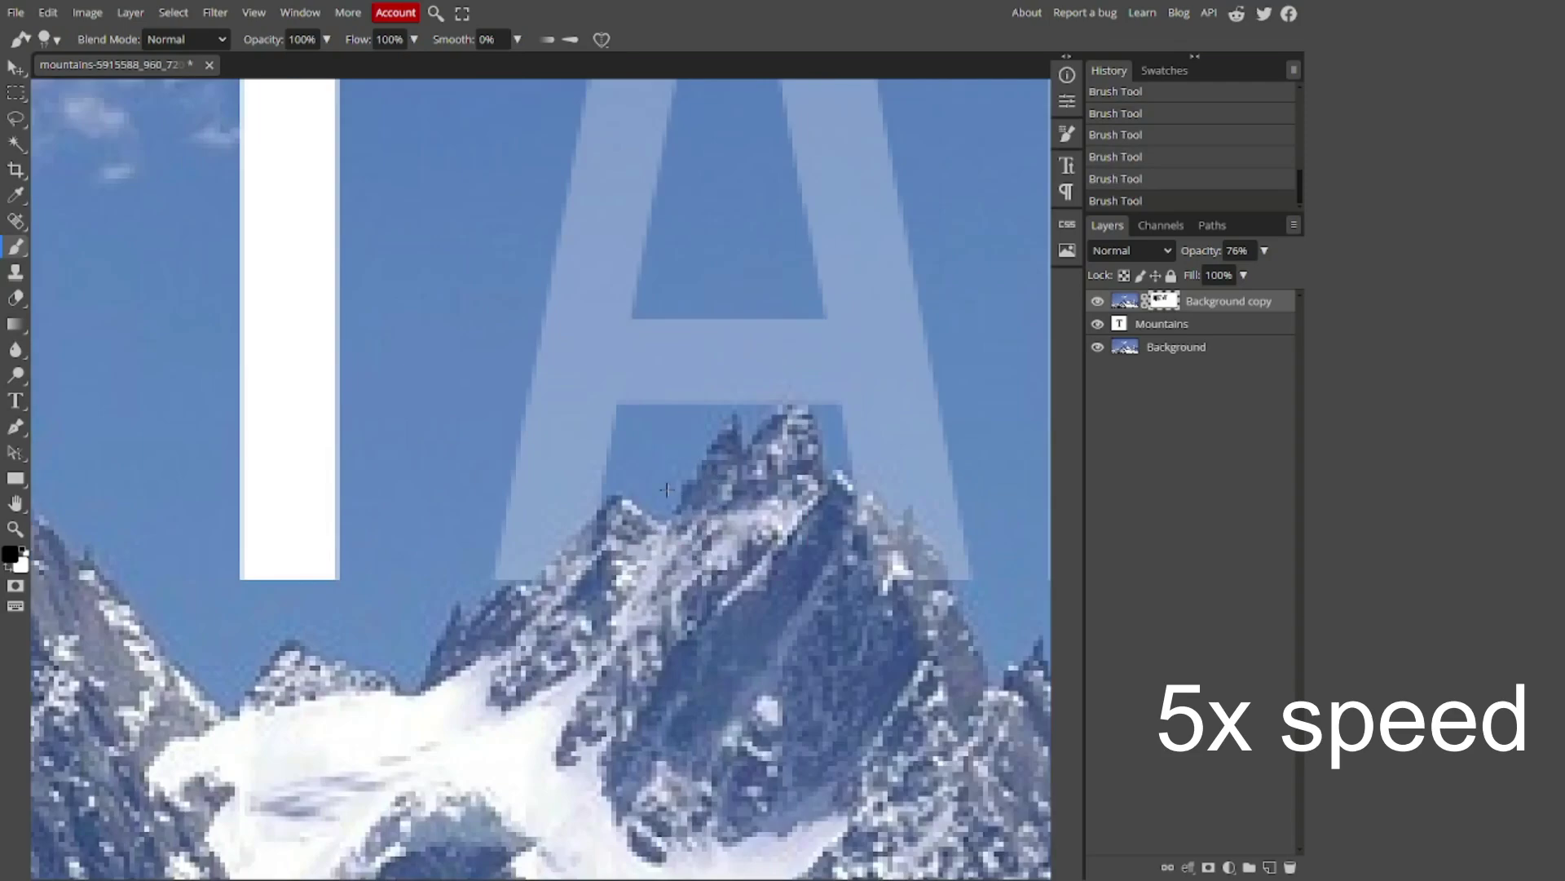
Use a smaller brush to mask finer detail, undoing a stray mark.
{"action": "left_click", "coordinate": [51, 39]}
{"action": "left_click_drag", "start_coordinate": [155, 84], "coordinate": [140, 85]}
{"action": "mouse_move", "coordinate": [574, 505]}
{"action": "left_mouse_down"}
{"action": "mouse_move", "coordinate": [524, 568]}
{"action": "mouse_move", "coordinate": [610, 472]}
{"action": "mouse_move", "coordinate": [577, 421]}
{"action": "mouse_move", "coordinate": [578, 505]}
{"action": "mouse_move", "coordinate": [479, 587]}
{"action": "mouse_move", "coordinate": [483, 543]}
{"action": "mouse_move", "coordinate": [580, 457]}
{"action": "mouse_move", "coordinate": [534, 448]}
{"action": "left_mouse_up"}
{"action": "key", "text": "ctrl+z"}
{"action": "scroll", "coordinate": [824, 465], "scroll_direction": "right", "scroll_amount": 3}
{"action": "scroll", "coordinate": [497, 629], "scroll_direction": "up", "scroll_amount": 3}
{"action": "mouse_move", "coordinate": [499, 632]}
{"action": "left_mouse_down"}
{"action": "mouse_move", "coordinate": [368, 431]}
{"action": "mouse_move", "coordinate": [240, 350]}
{"action": "left_mouse_up"}
{"action": "scroll", "coordinate": [241, 350], "scroll_direction": "down", "scroll_amount": 5}
{"action": "scroll", "coordinate": [326, 237], "scroll_direction": "up", "scroll_amount": 3}
With a larger brush, reveal the A and I in solid white.
{"action": "left_click", "coordinate": [45, 40]}
{"action": "mouse_move", "coordinate": [487, 207]}
{"action": "left_mouse_down"}
{"action": "mouse_move", "coordinate": [467, 304]}
{"action": "mouse_move", "coordinate": [631, 518]}
{"action": "mouse_move", "coordinate": [665, 815]}
{"action": "mouse_move", "coordinate": [582, 469]}
{"action": "mouse_move", "coordinate": [406, 570]}
{"action": "mouse_move", "coordinate": [416, 702]}
{"action": "mouse_move", "coordinate": [517, 717]}
{"action": "left_mouse_up"}
{"action": "scroll", "coordinate": [674, 479], "scroll_direction": "down", "scroll_amount": 5}
{"action": "scroll", "coordinate": [675, 479], "scroll_direction": "right", "scroll_amount": 3}
{"action": "scroll", "coordinate": [619, 342], "scroll_direction": "up", "scroll_amount": 5}
{"action": "left_click_drag", "start_coordinate": [619, 342], "coordinate": [608, 619]}
{"action": "scroll", "coordinate": [602, 604], "scroll_direction": "down", "scroll_amount": 5}
{"action": "scroll", "coordinate": [963, 667], "scroll_direction": "up", "scroll_amount": 5}
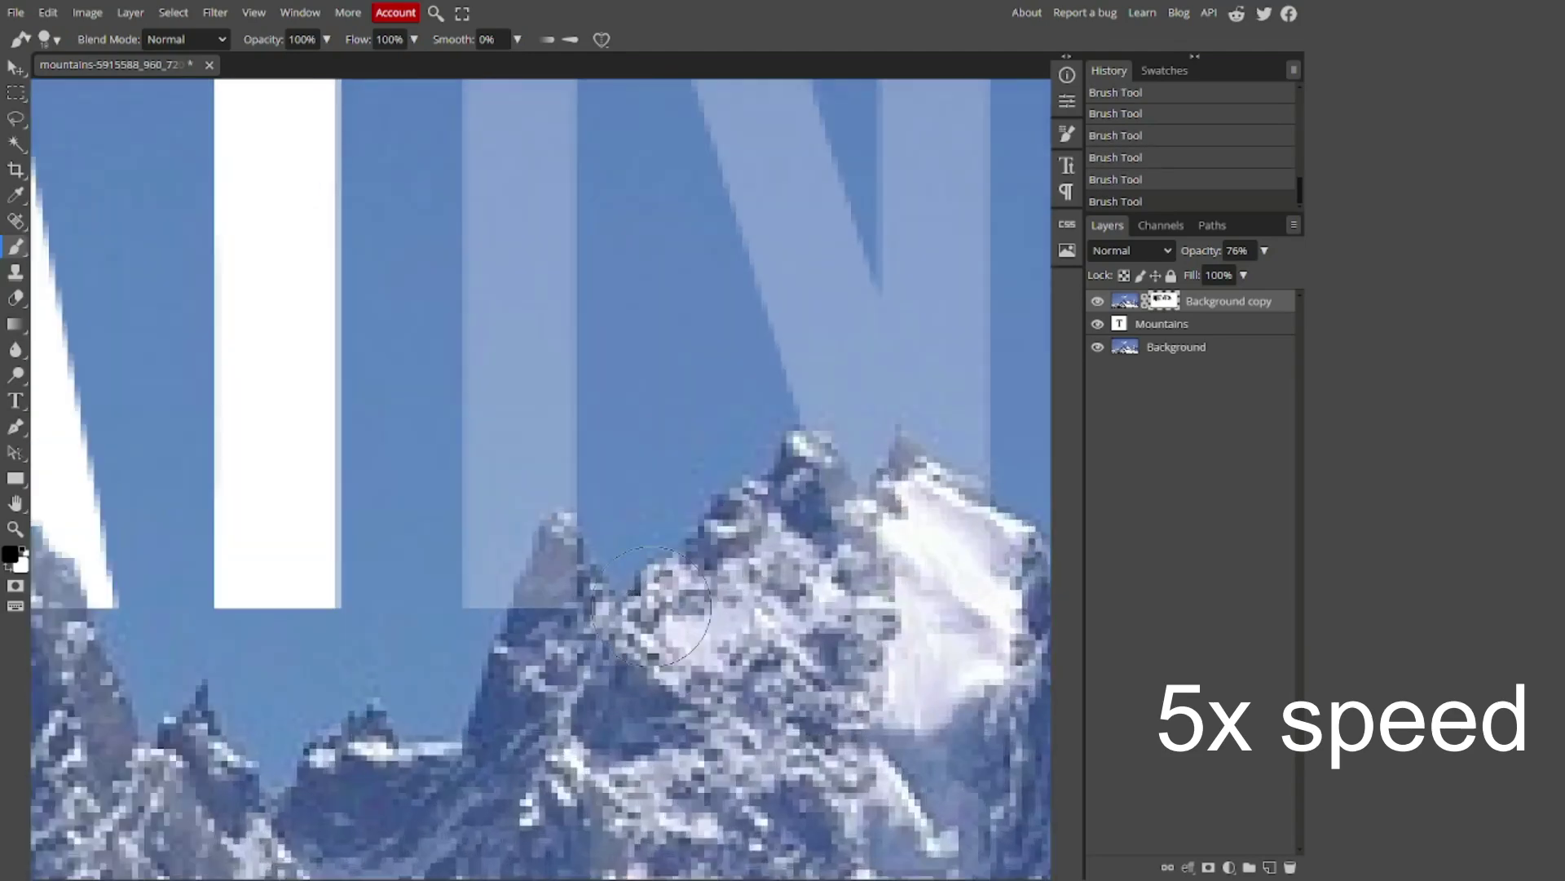
With a smaller brush, trace the peak edges beneath the N.
{"action": "left_click", "coordinate": [45, 39]}
{"action": "left_click_drag", "start_coordinate": [150, 84], "coordinate": [123, 84]}
{"action": "left_click", "coordinate": [562, 454]}
{"action": "mouse_move", "coordinate": [562, 454]}
{"action": "left_mouse_down"}
{"action": "mouse_move", "coordinate": [534, 469]}
{"action": "mouse_move", "coordinate": [444, 609]}
{"action": "left_mouse_up"}
{"action": "scroll", "coordinate": [445, 610], "scroll_direction": "right", "scroll_amount": 3}
{"action": "scroll", "coordinate": [445, 609], "scroll_direction": "up", "scroll_amount": 2}
{"action": "mouse_move", "coordinate": [563, 608]}
{"action": "left_mouse_down"}
{"action": "mouse_move", "coordinate": [476, 523]}
{"action": "mouse_move", "coordinate": [409, 538]}
{"action": "mouse_move", "coordinate": [387, 592]}
{"action": "mouse_move", "coordinate": [343, 512]}
{"action": "mouse_move", "coordinate": [432, 489]}
{"action": "left_mouse_up"}
{"action": "left_click_drag", "start_coordinate": [530, 571], "coordinate": [554, 619]}
{"action": "scroll", "coordinate": [539, 603], "scroll_direction": "down", "scroll_amount": 2}
Enlarge the brush, reveal the second N and the S, then fit the image.
{"action": "left_click", "coordinate": [45, 39]}
{"action": "left_click_drag", "start_coordinate": [123, 84], "coordinate": [164, 84]}
{"action": "mouse_move", "coordinate": [342, 326]}
{"action": "left_mouse_down"}
{"action": "mouse_move", "coordinate": [332, 716]}
{"action": "mouse_move", "coordinate": [359, 751]}
{"action": "mouse_move", "coordinate": [339, 448]}
{"action": "mouse_move", "coordinate": [437, 595]}
{"action": "mouse_move", "coordinate": [551, 644]}
{"action": "mouse_move", "coordinate": [510, 310]}
{"action": "mouse_move", "coordinate": [513, 636]}
{"action": "left_mouse_up"}
{"action": "mouse_move", "coordinate": [839, 416]}
{"action": "left_mouse_down"}
{"action": "mouse_move", "coordinate": [675, 321]}
{"action": "mouse_move", "coordinate": [751, 560]}
{"action": "mouse_move", "coordinate": [836, 739]}
{"action": "mouse_move", "coordinate": [663, 733]}
{"action": "mouse_move", "coordinate": [657, 717]}
{"action": "left_mouse_up"}
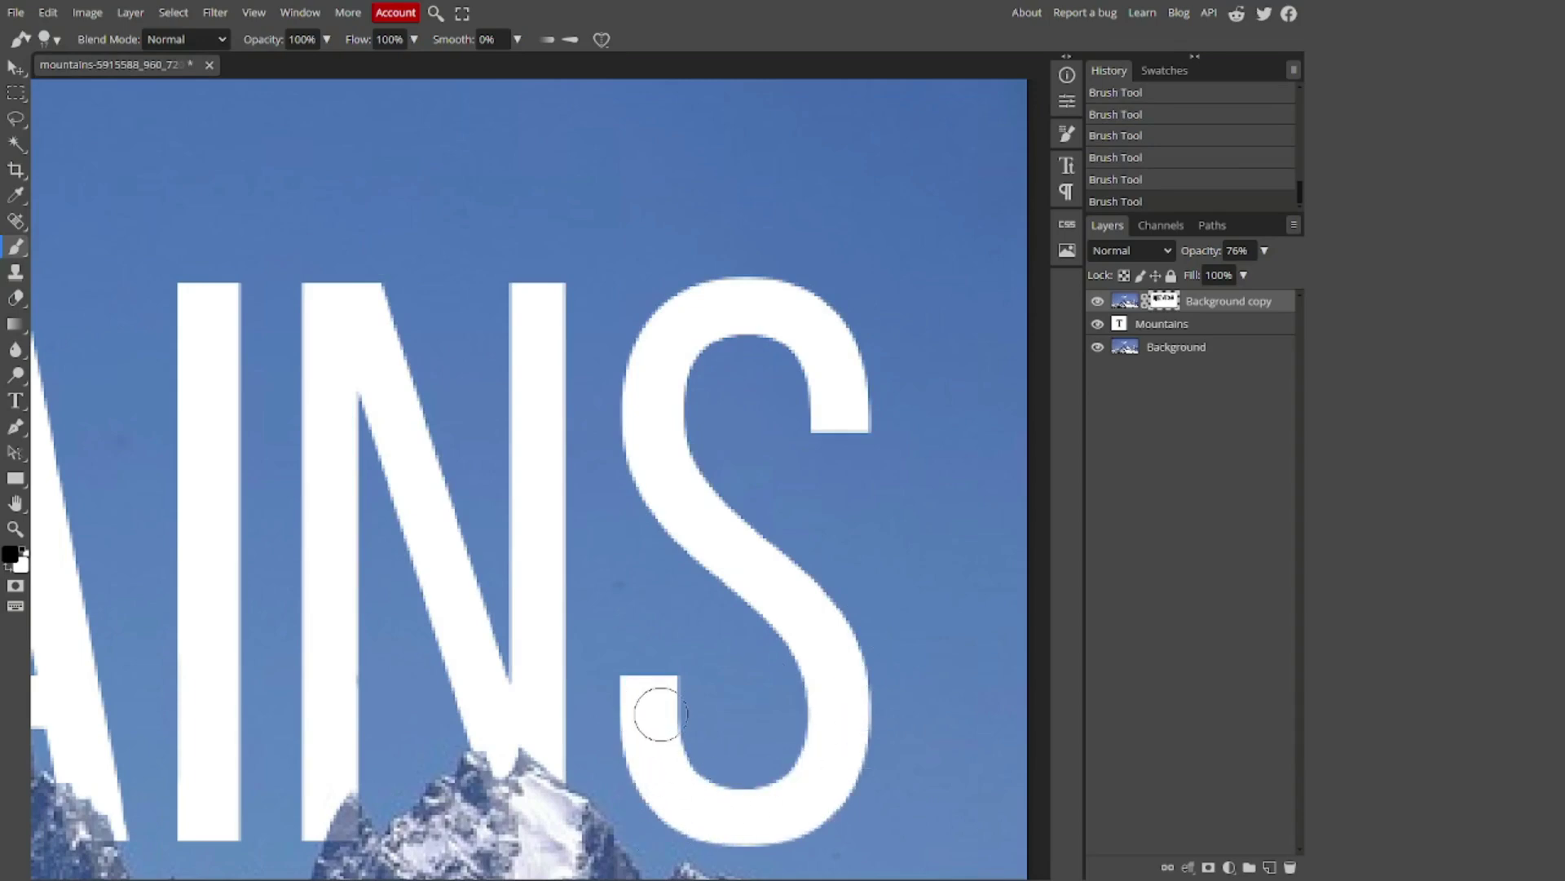
{"action": "key", "text": "z"}
{"action": "key", "text": "ctrl+0"}
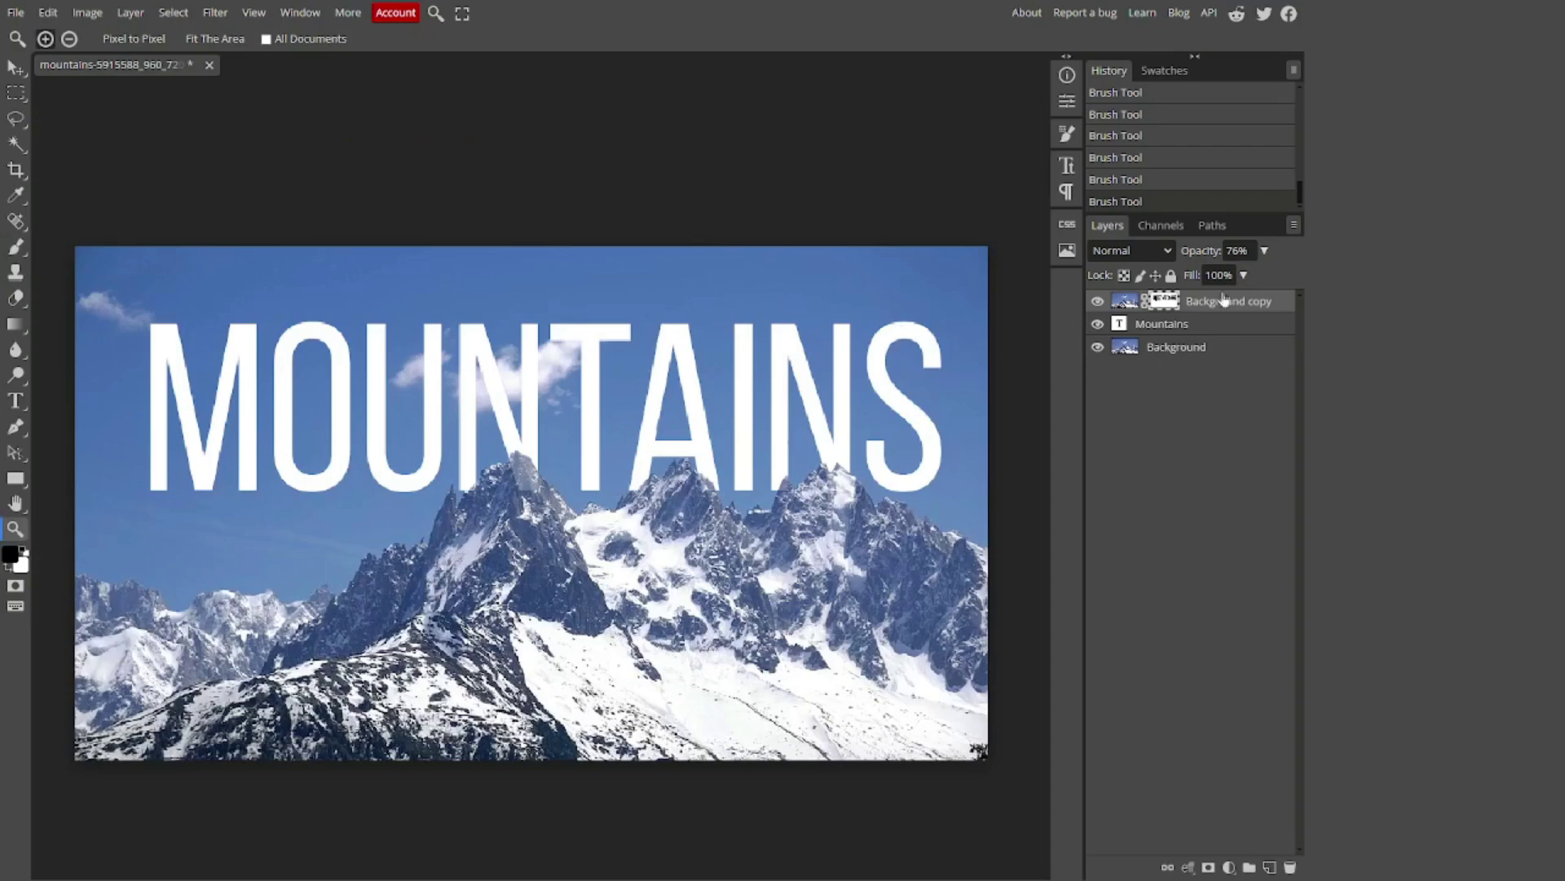
Set the Background copy's opacity to 100% and zoom in on the main peak.
{"action": "left_click", "coordinate": [1265, 251]}
{"action": "left_click_drag", "start_coordinate": [1247, 275], "coordinate": [1297, 275]}
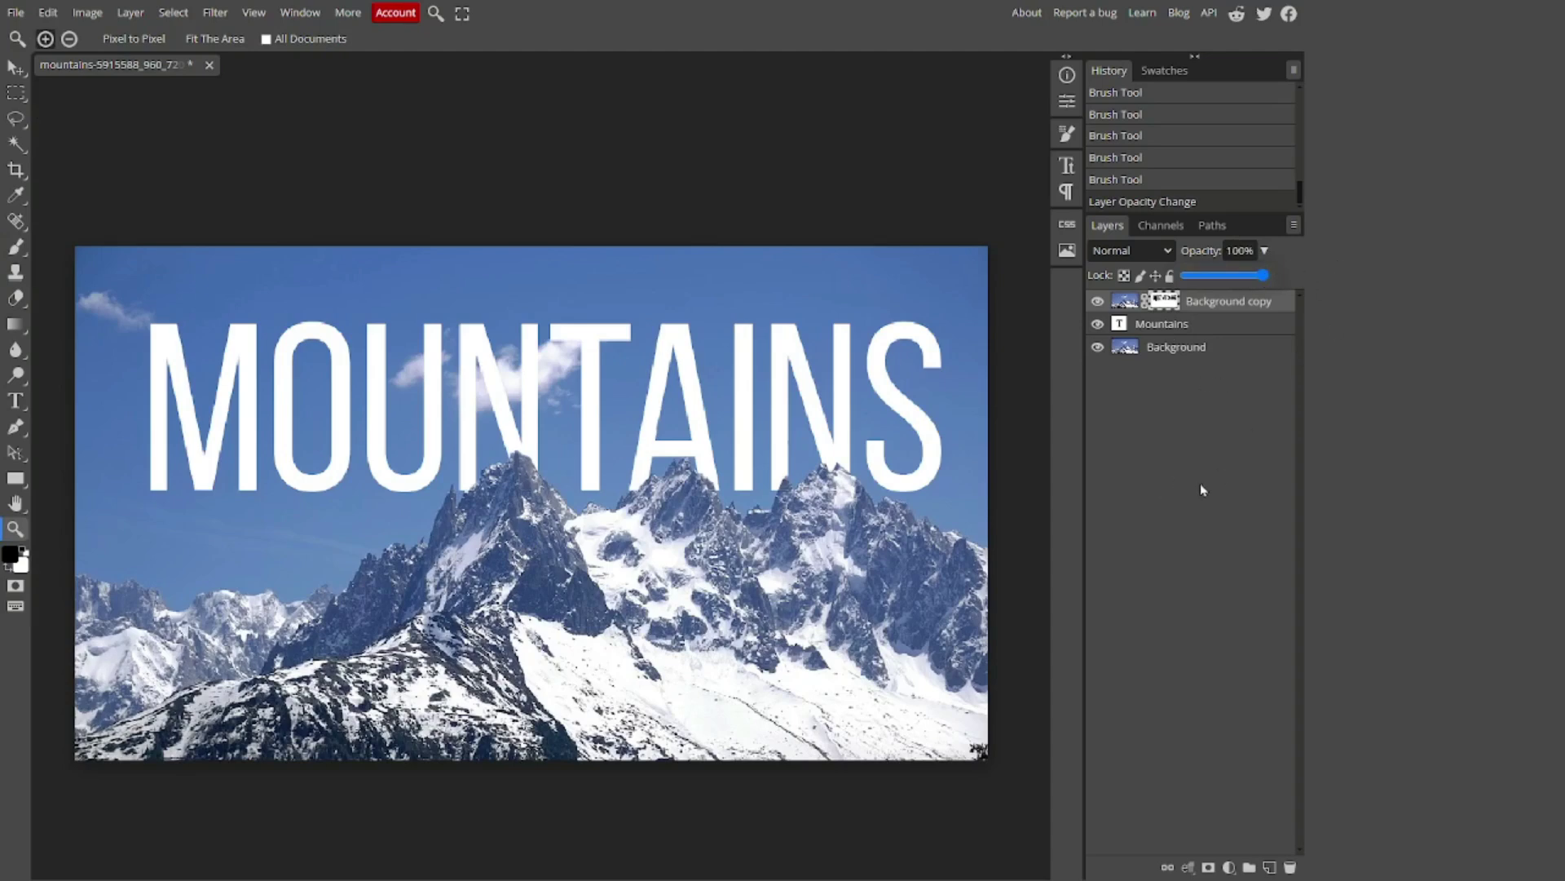
{"action": "left_click", "coordinate": [1225, 562]}
{"action": "left_click_drag", "start_coordinate": [546, 454], "coordinate": [446, 482]}
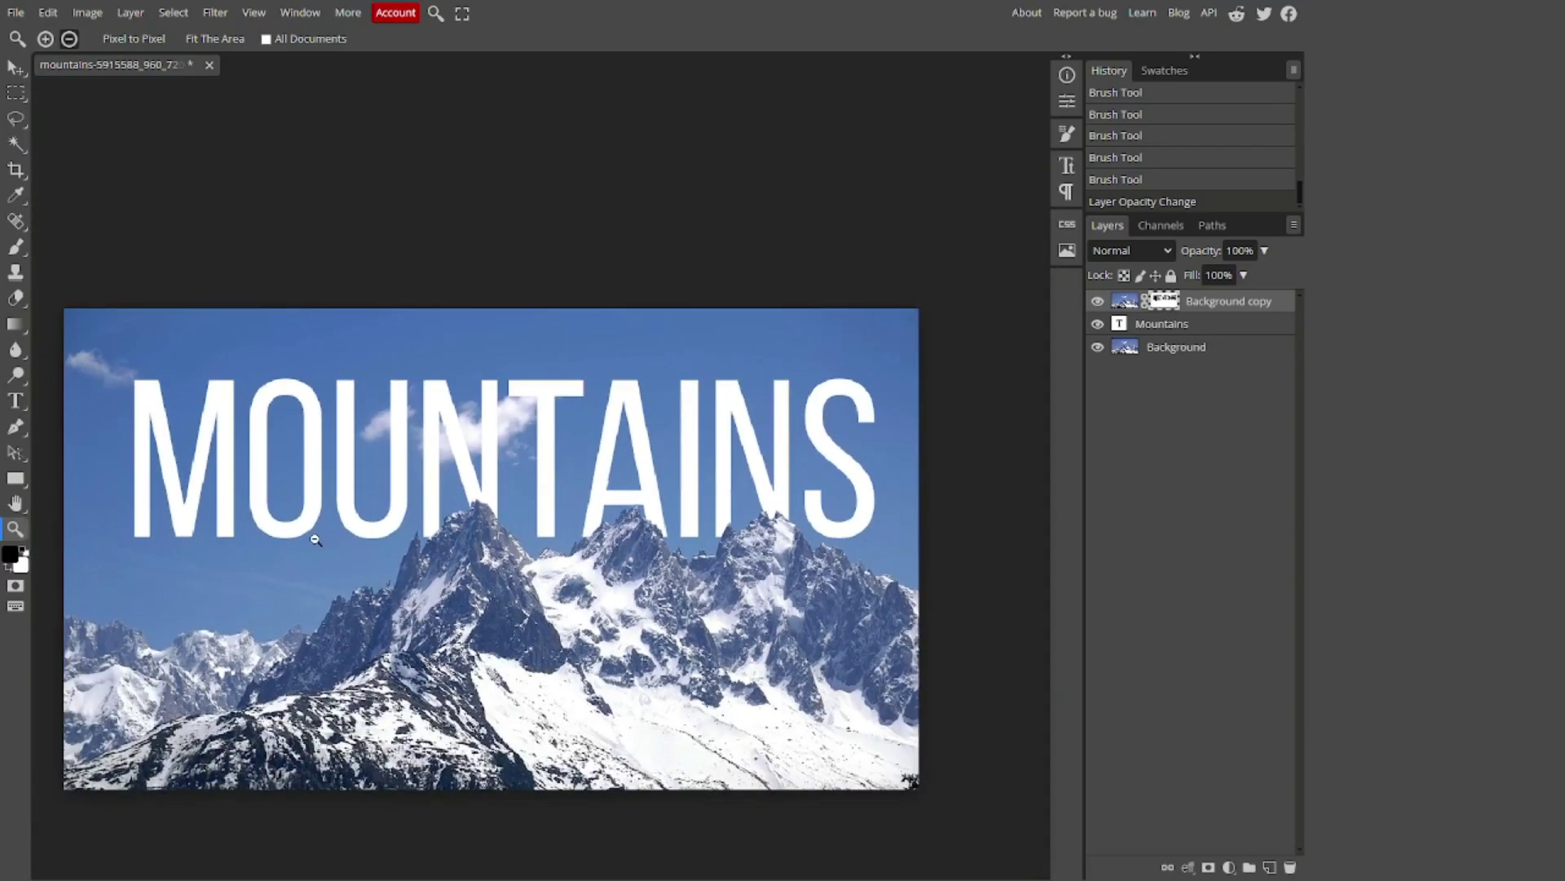